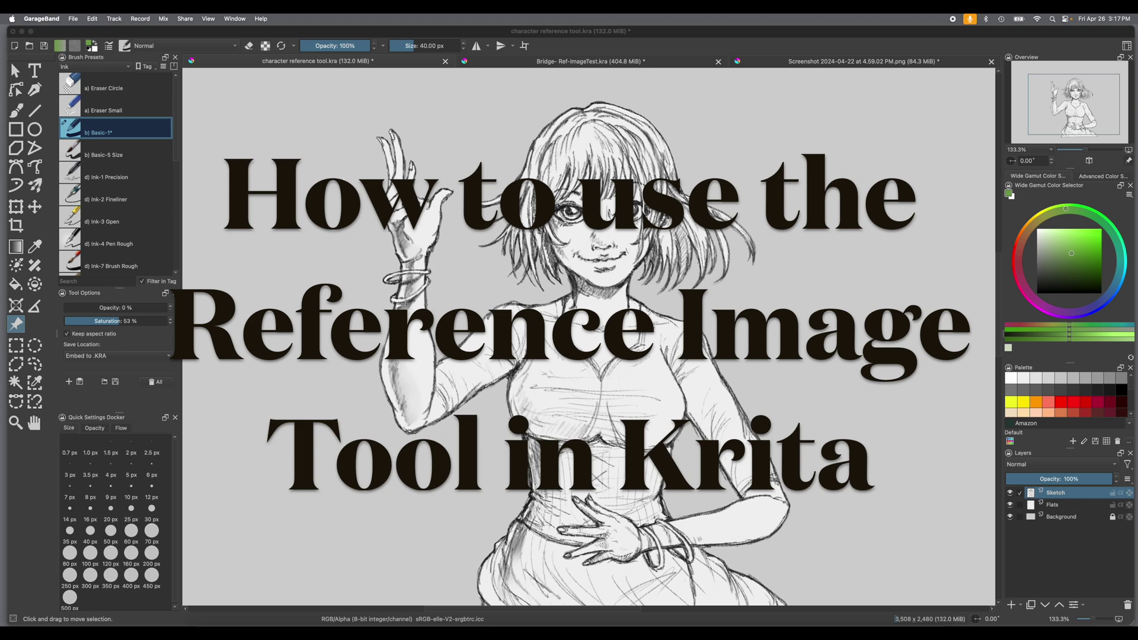
- Set the mannequin reference image's opacity to 54 %
click(69, 311)
mouse_move(69, 310)
mouse_down()
mouse_move(134, 311)
mouse_move(120, 311)
mouse_up()
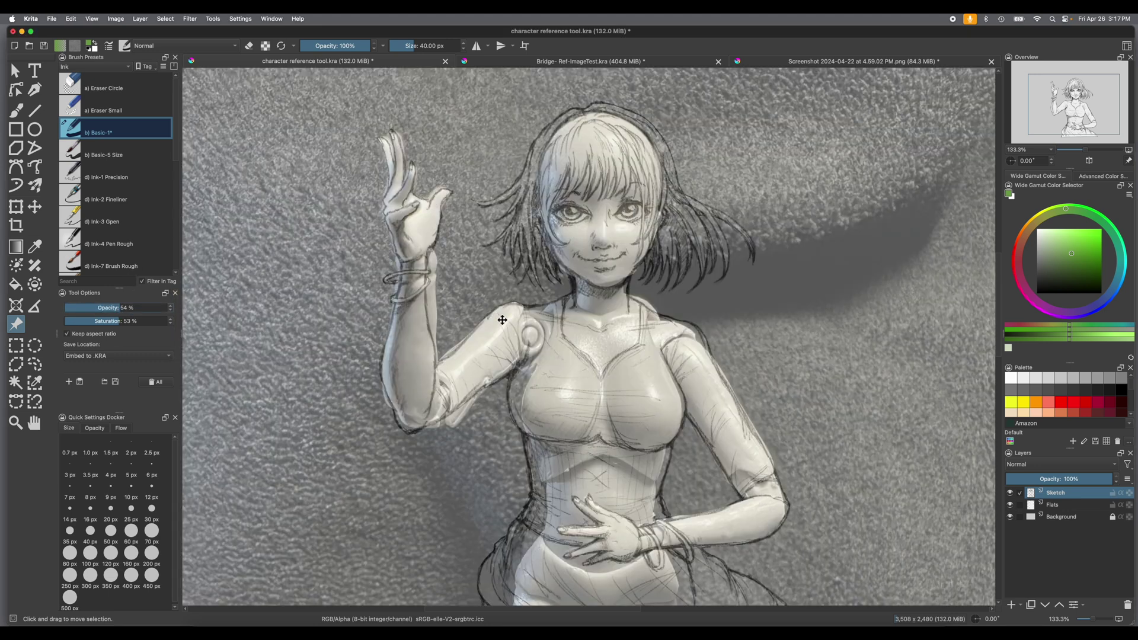
scroll(519, 335, down, 4)
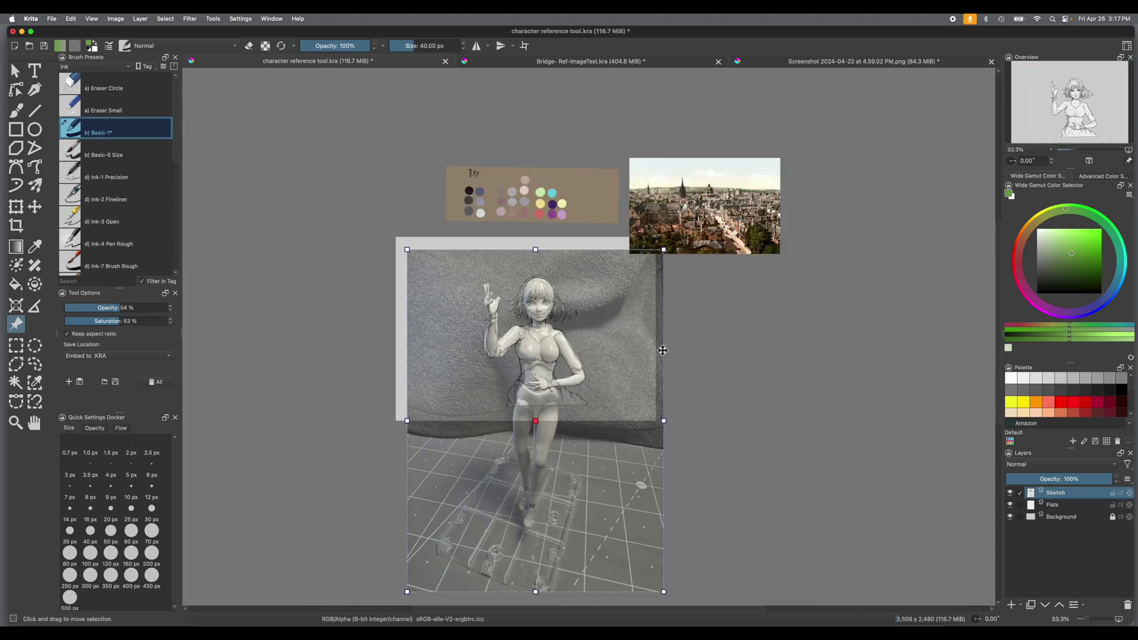
scroll(494, 331, up, 2)
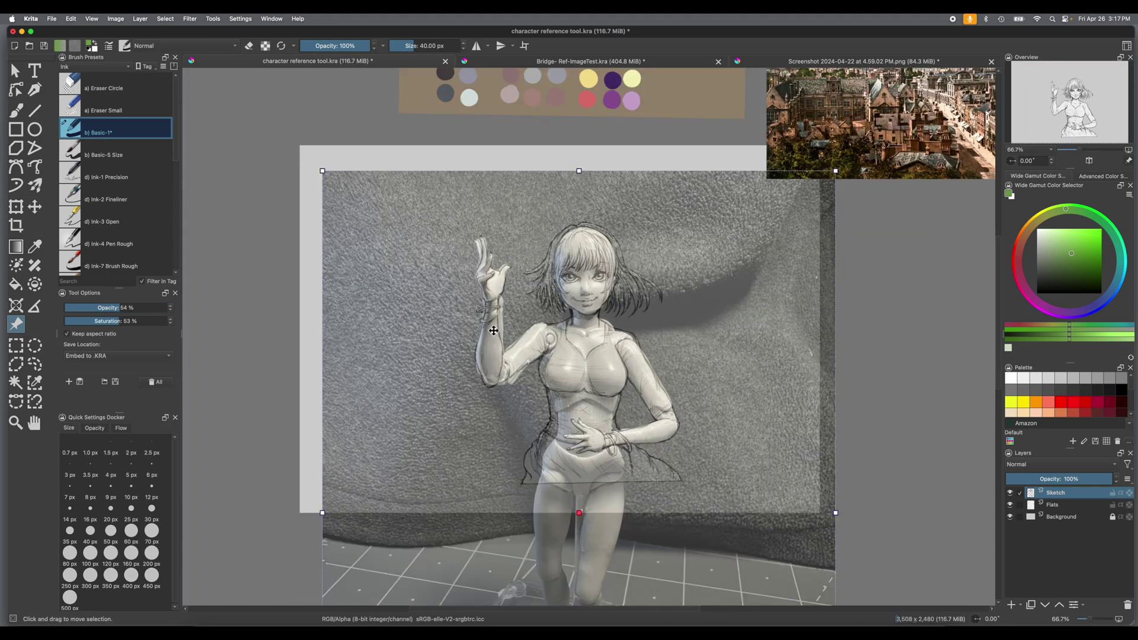
scroll(494, 331, down, 1)
scroll(494, 330, down, 1)
scroll(494, 330, up, 1)
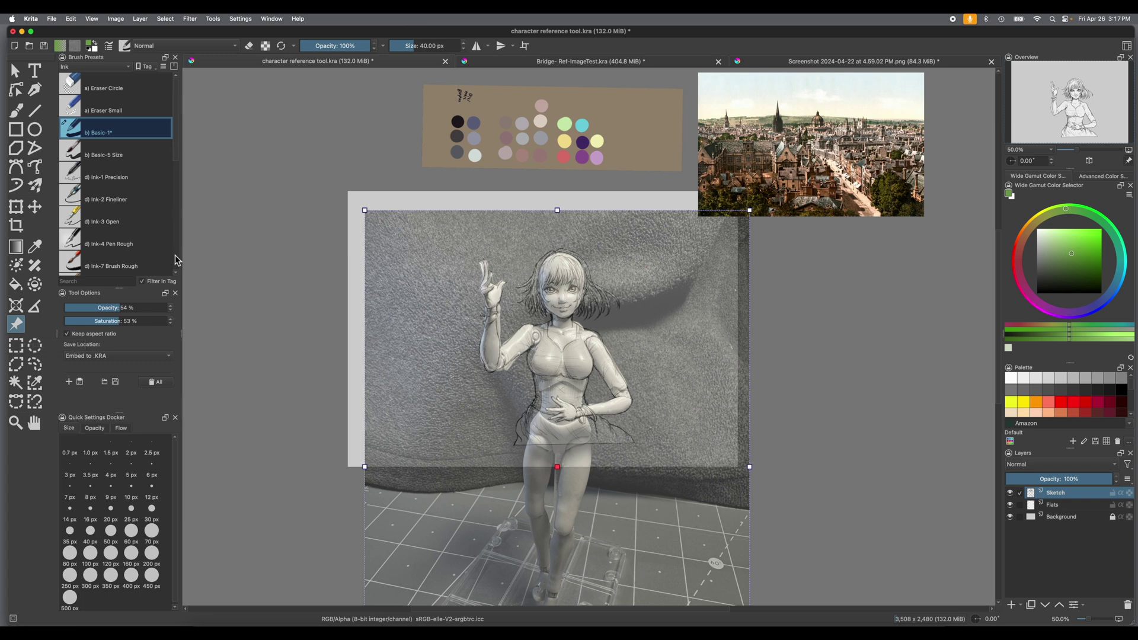
- Hide all reference images around the canvas and show them again
click(93, 20)
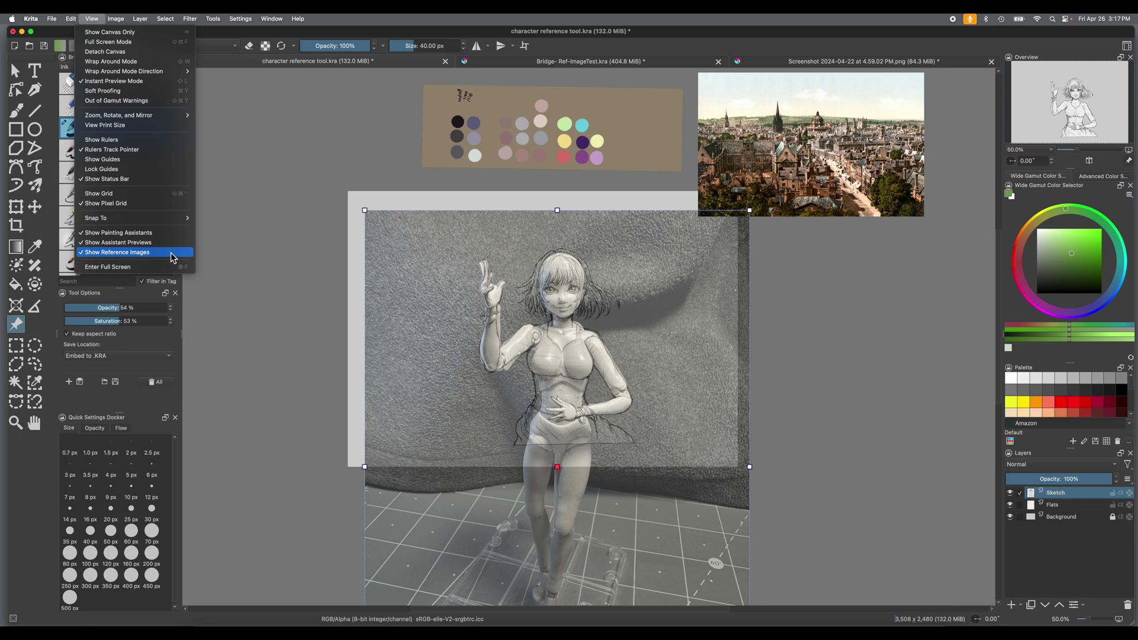
click(82, 255)
click(92, 18)
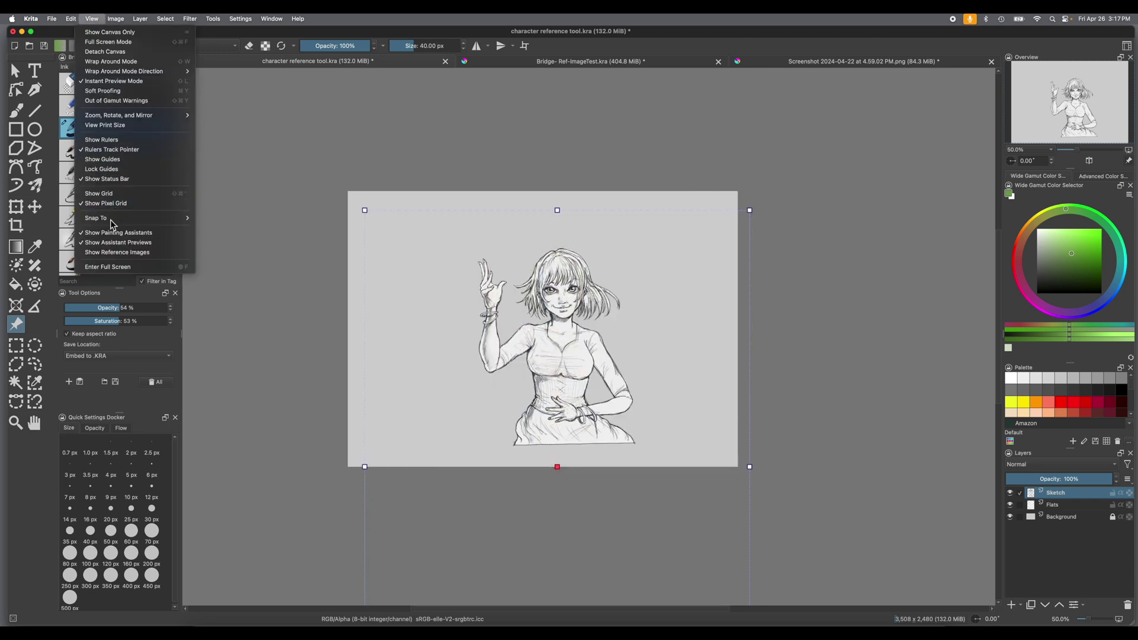
click(85, 258)
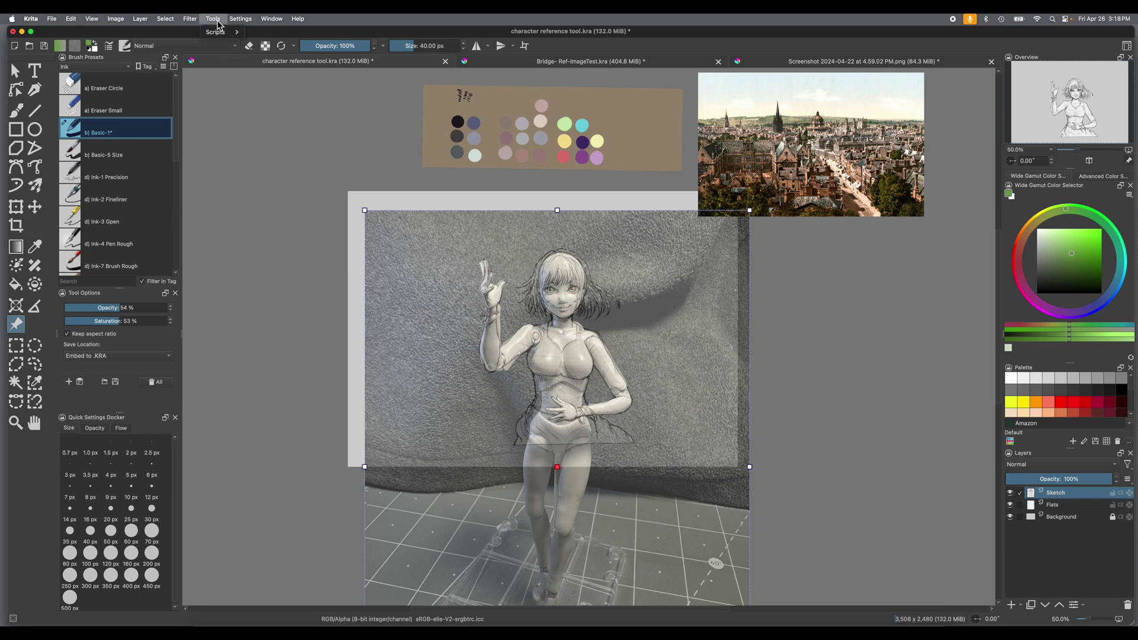
- Turn the Tool Options docker off and back on
click(240, 18)
mouse_move(265, 95)
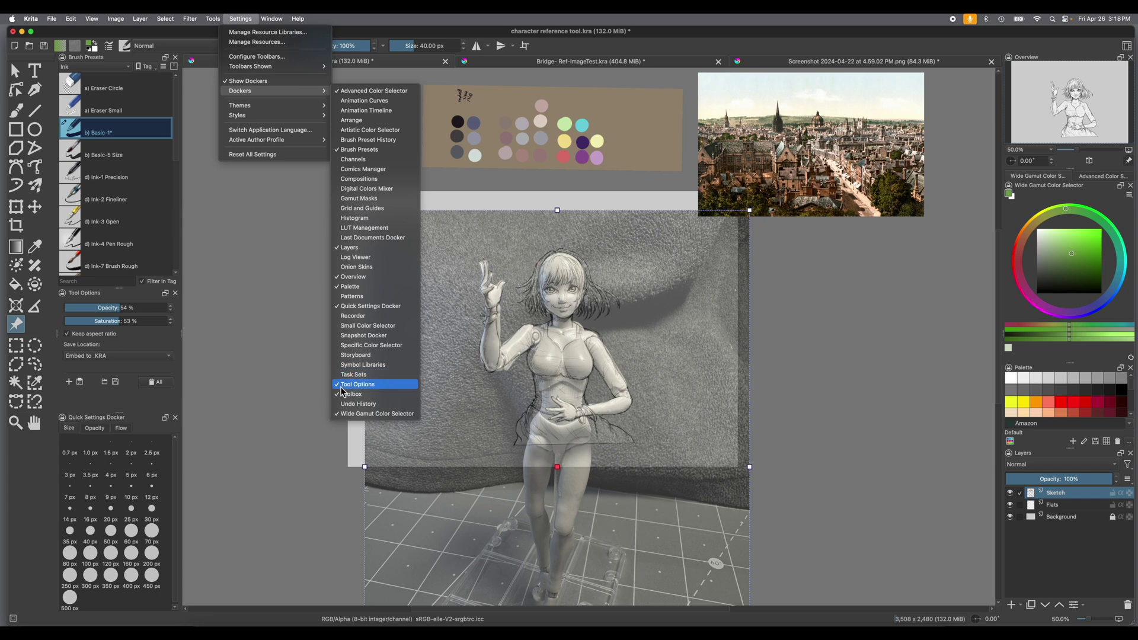
key(Escape)
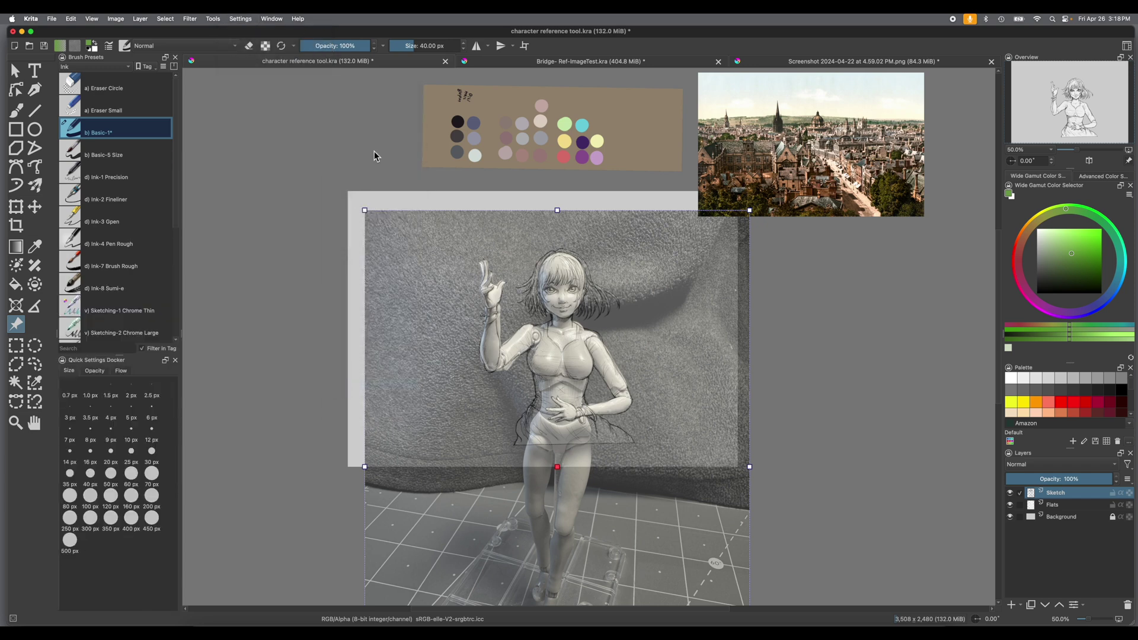
click(237, 20)
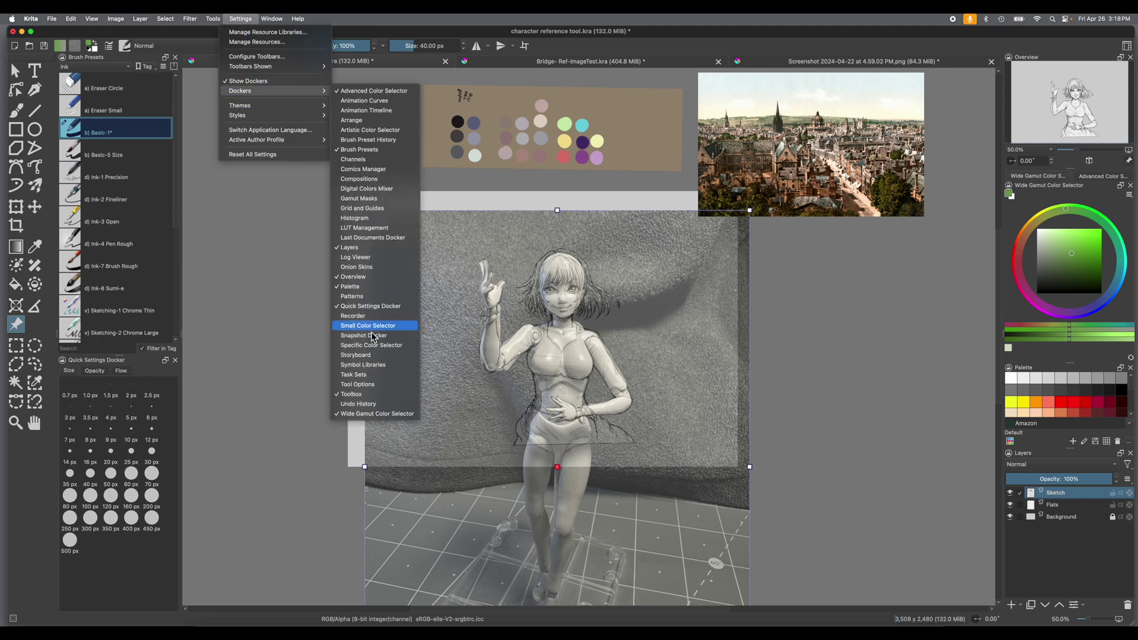
click(363, 384)
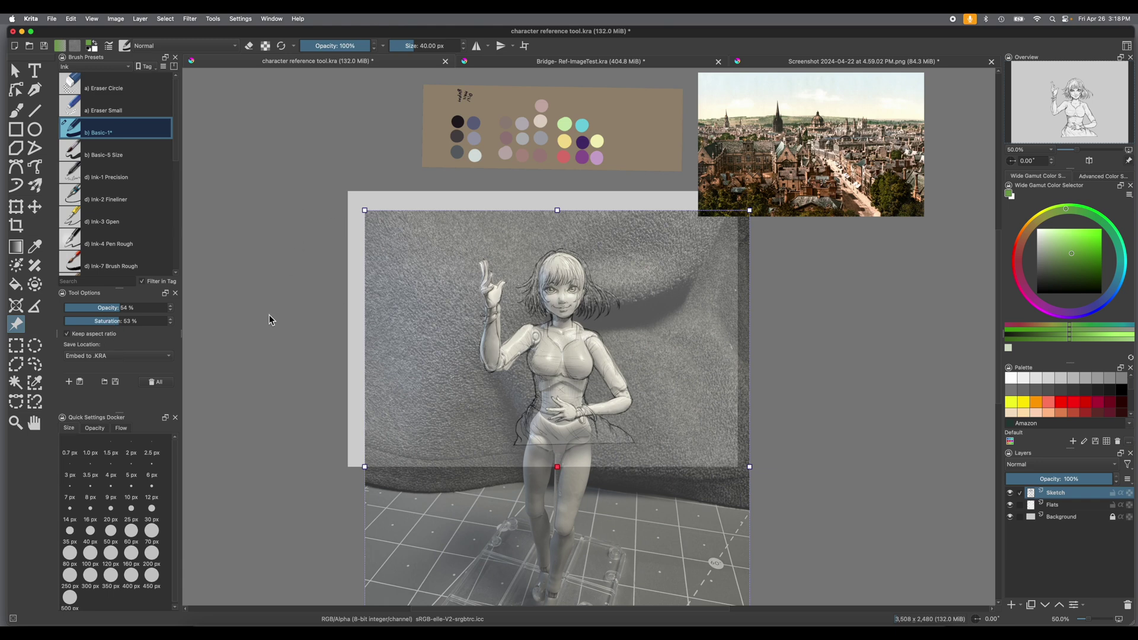
- Deselect the mannequin reference, start adding a reference image and look through the Doll Poses folder
click(278, 376)
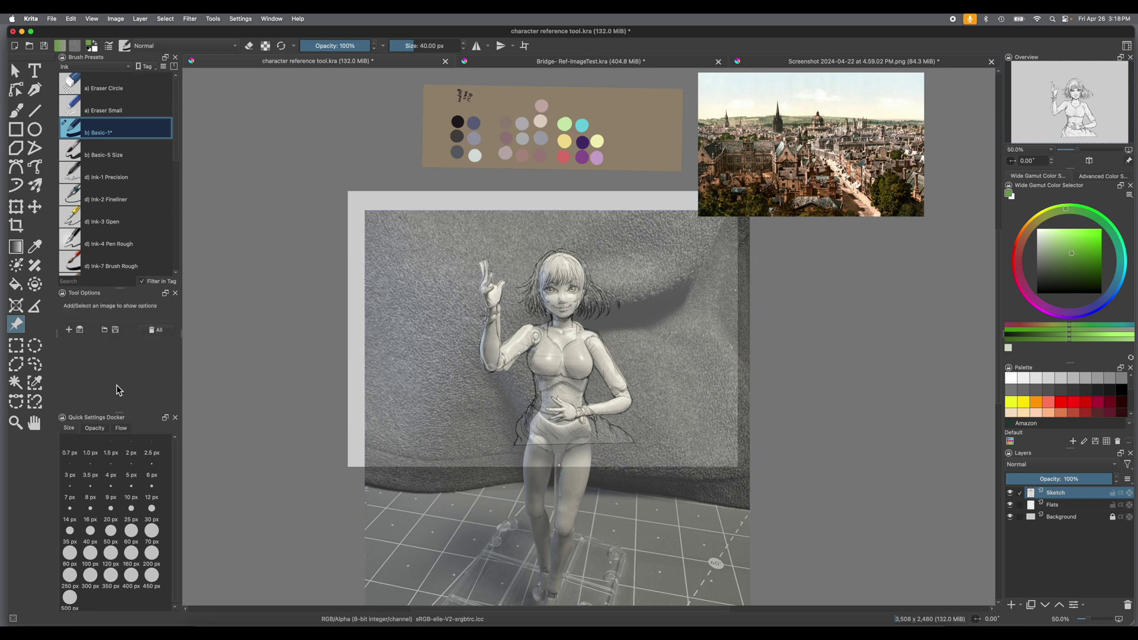
click(70, 332)
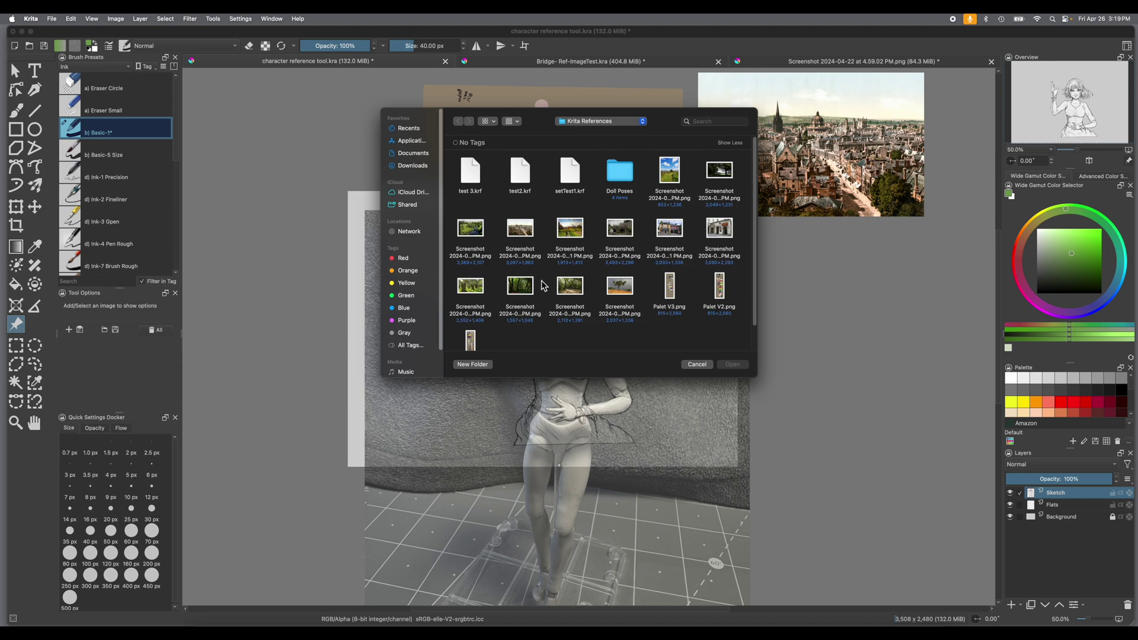
click(627, 178)
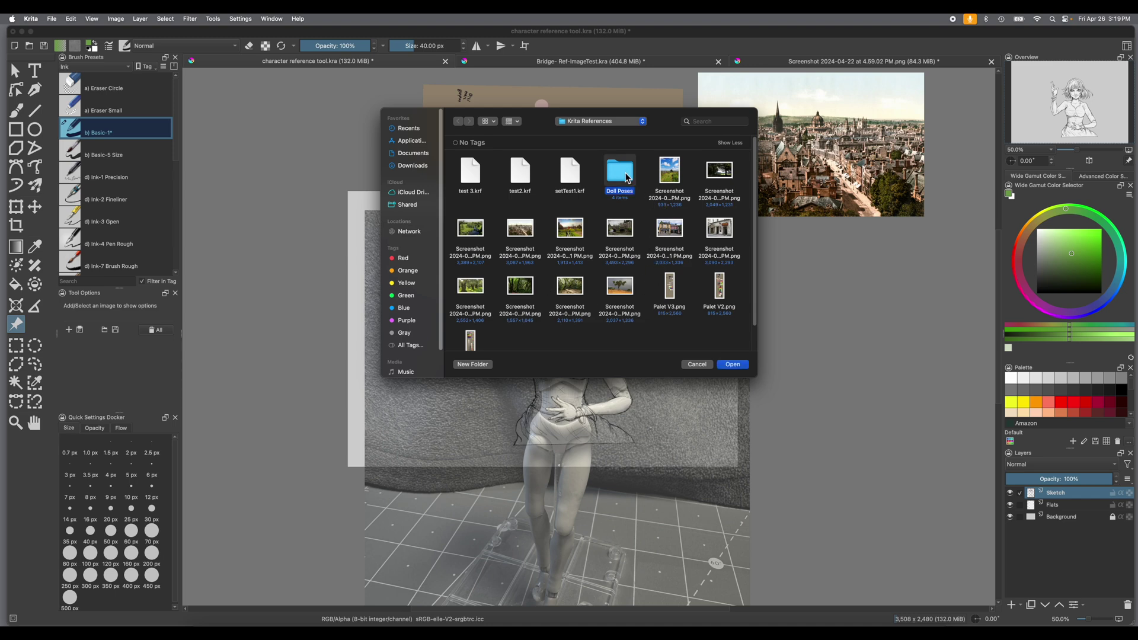
double_click(627, 178)
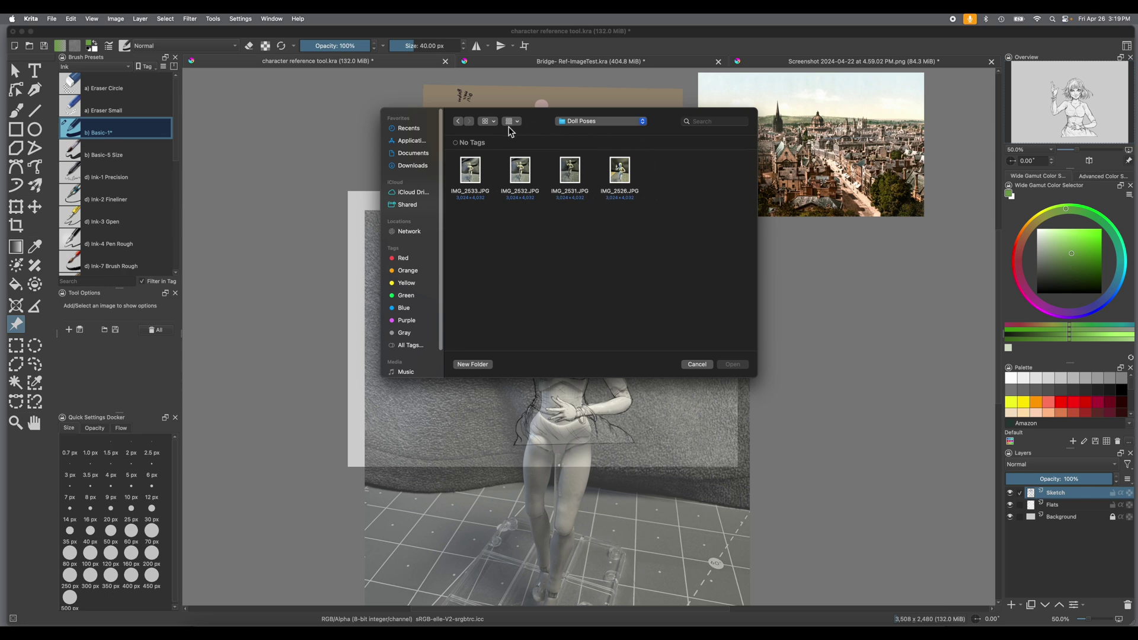
click(458, 122)
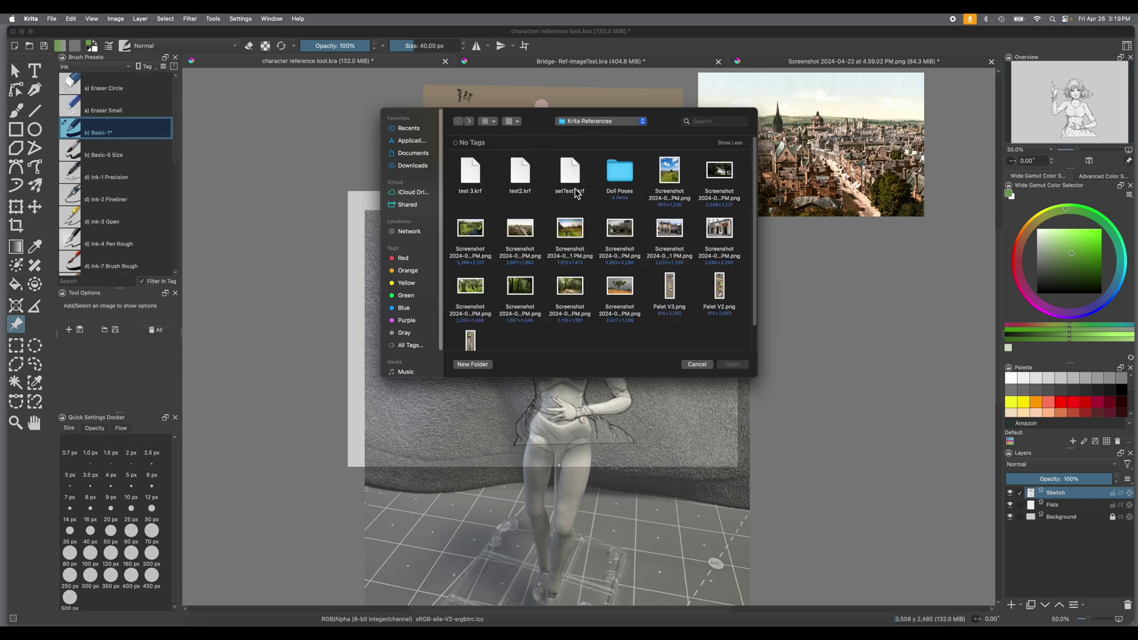
double_click(624, 179)
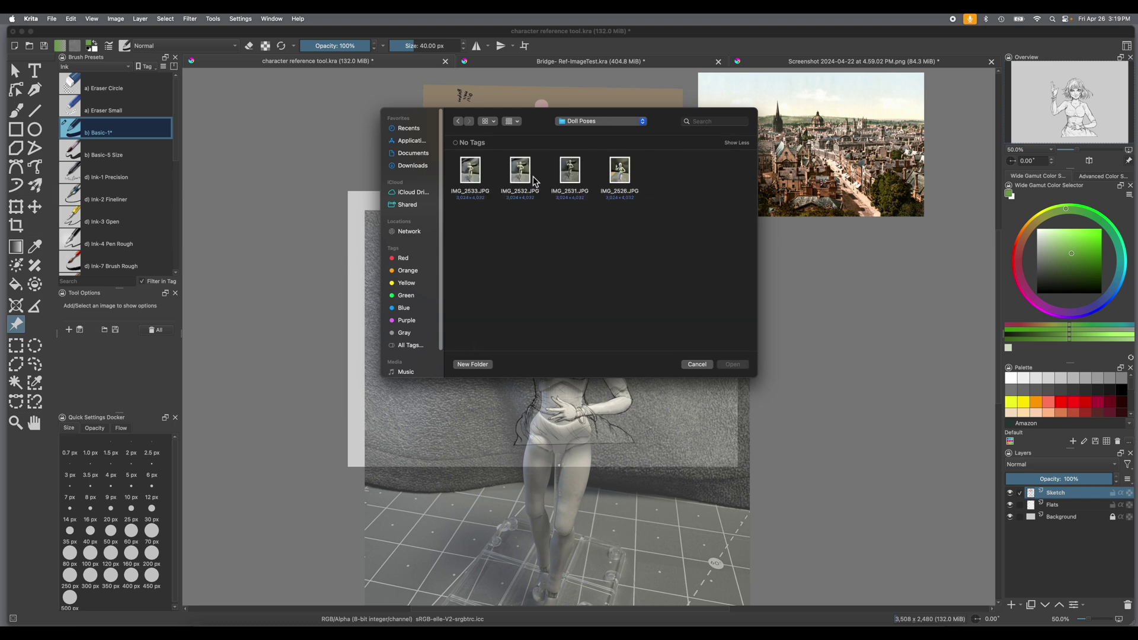
click(458, 122)
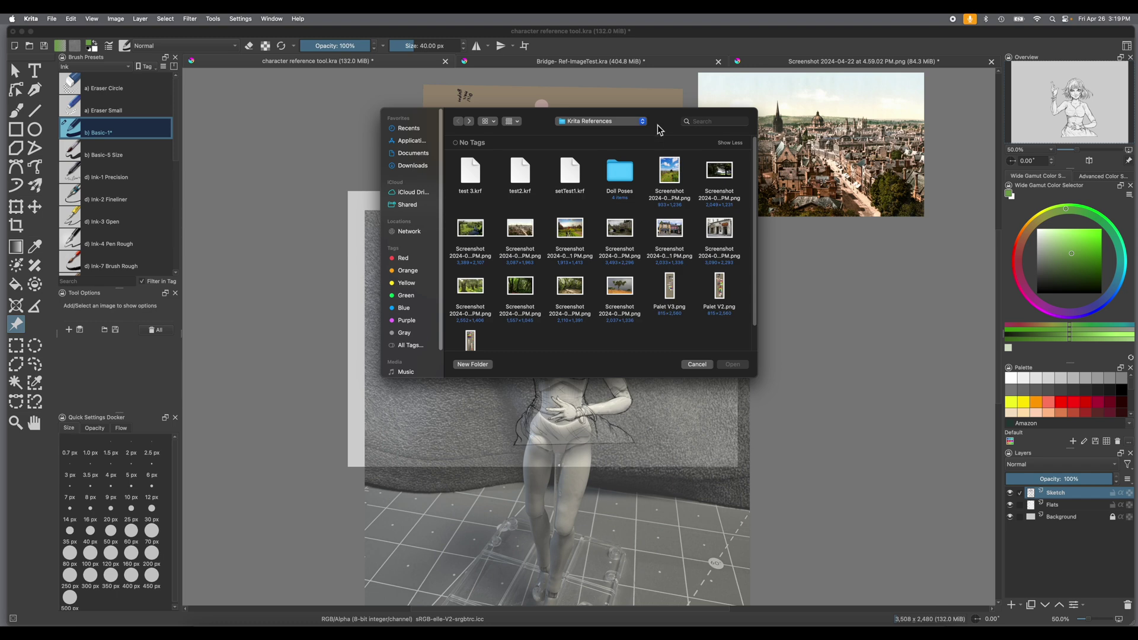
- Add Palet V2.png from the Krita References folder as a reference image and place it just left of the canvas
drag(657, 124, 639, 134)
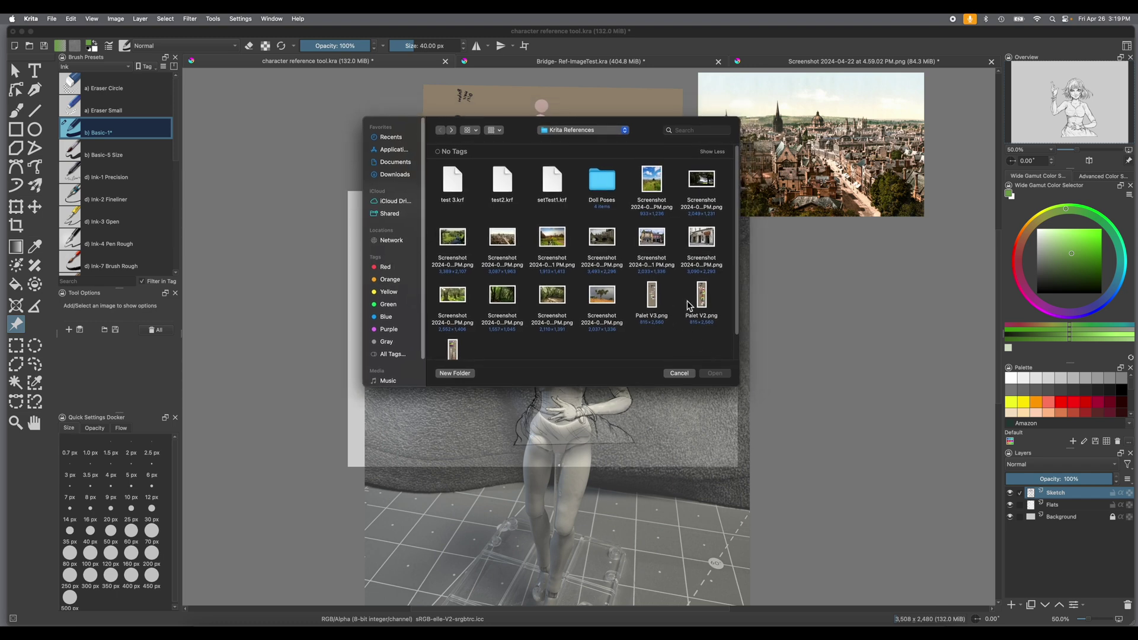
double_click(702, 307)
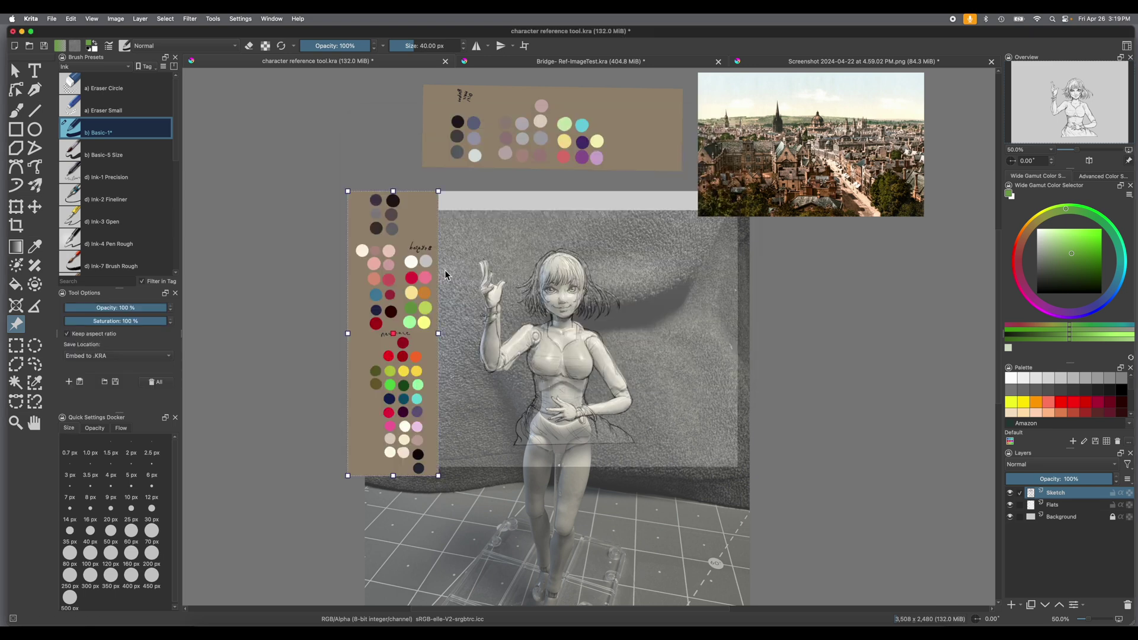
drag(413, 230, 322, 216)
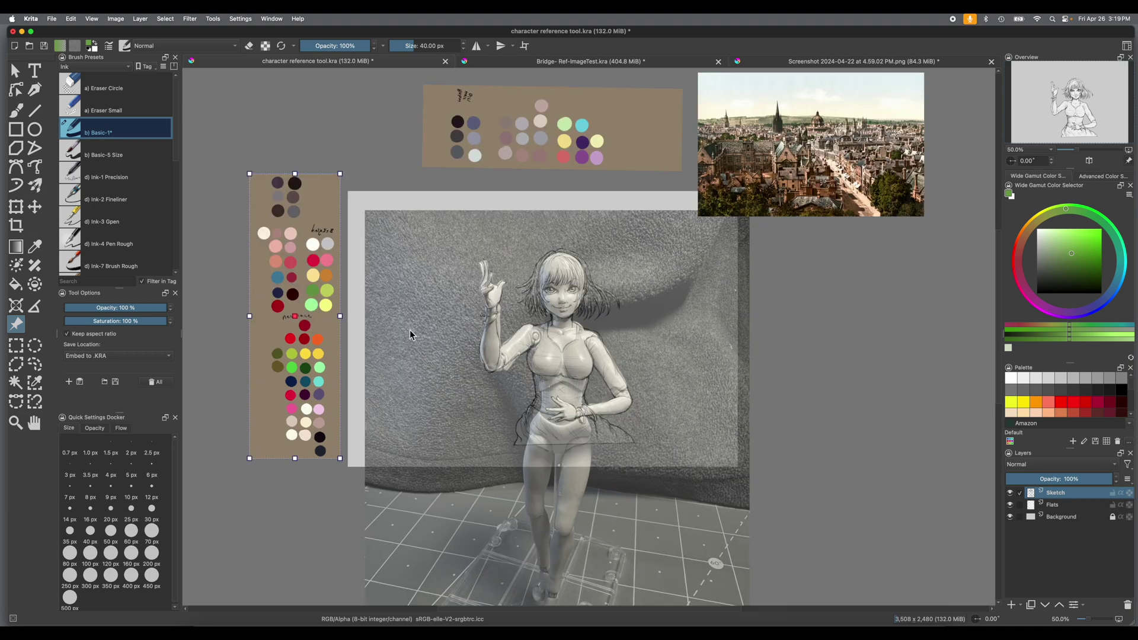
- Paste the copied flower photo as a reference image using As Web (sRGB), move it right of the canvas and scale it down
click(80, 383)
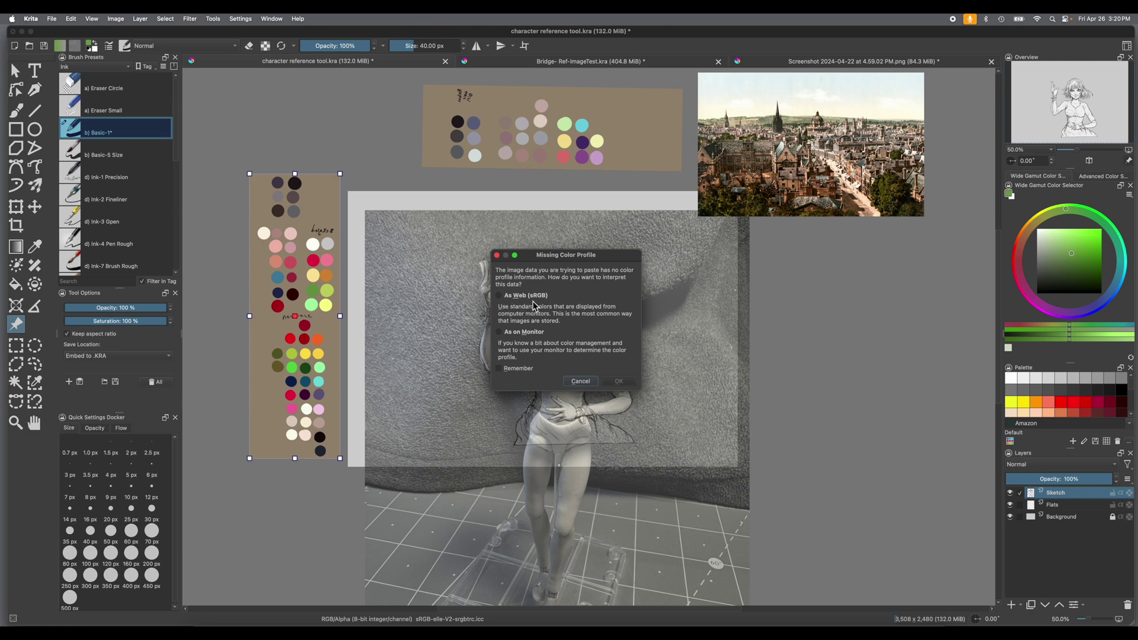
click(499, 295)
click(611, 382)
mouse_move(461, 212)
mouse_down()
mouse_move(765, 313)
mouse_move(847, 261)
mouse_up()
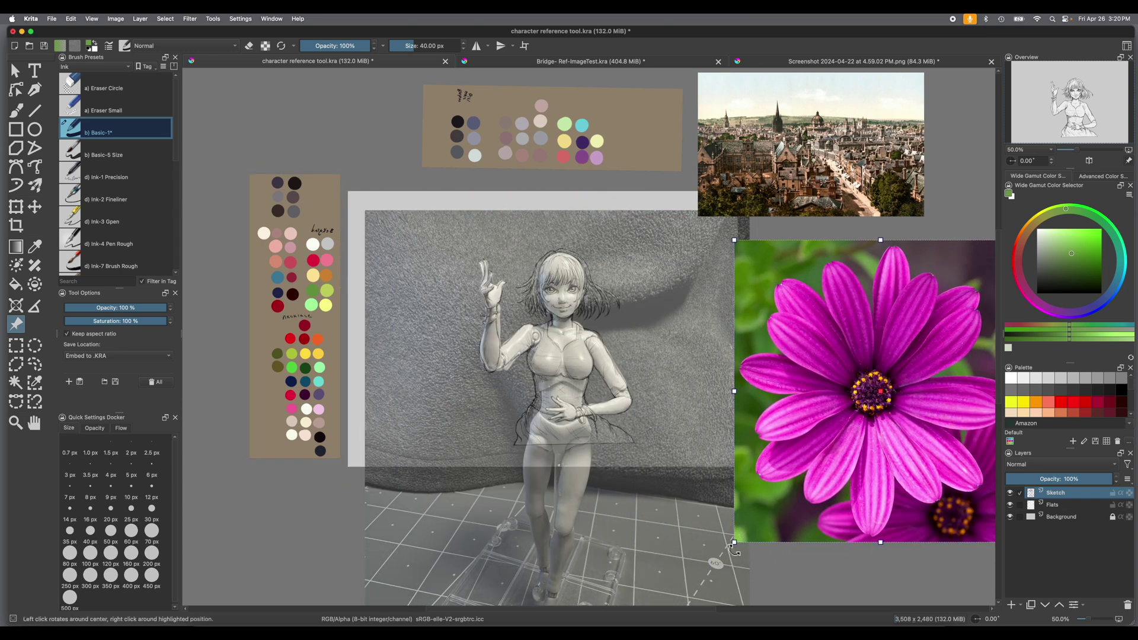
drag(735, 541, 806, 479)
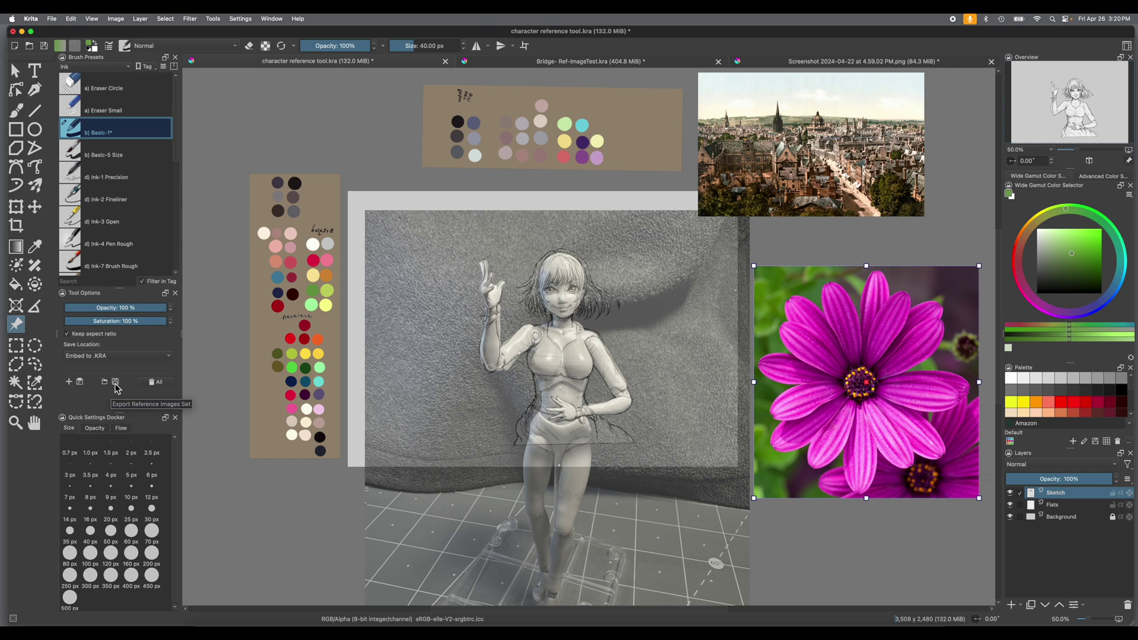
- Export the reference images as a set named test5 in the Krita References folder
click(116, 382)
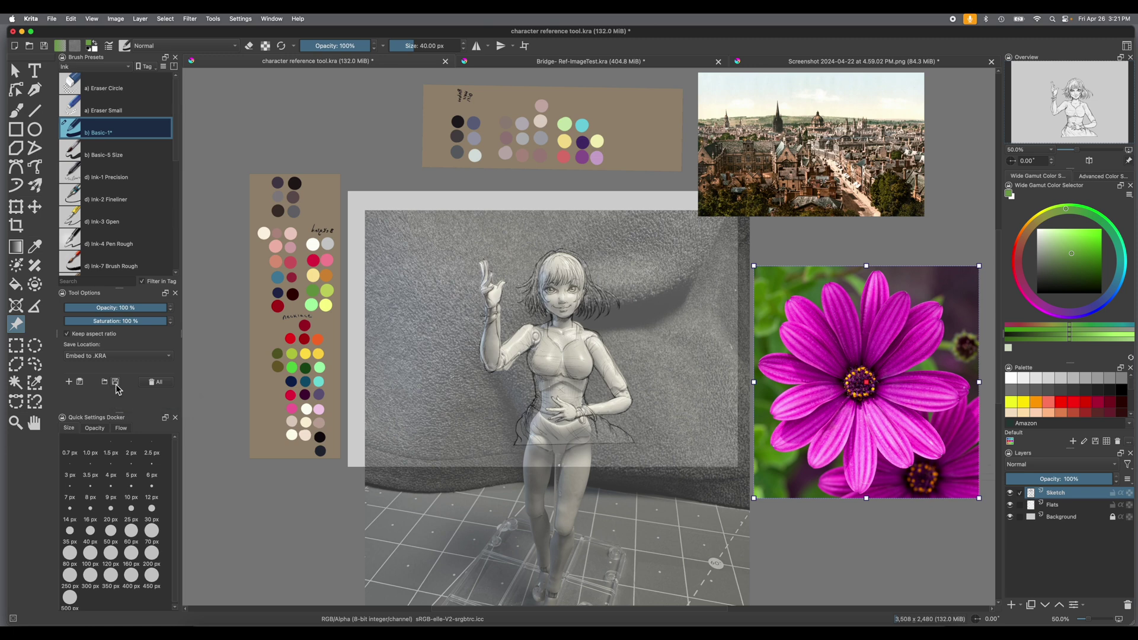
click(116, 383)
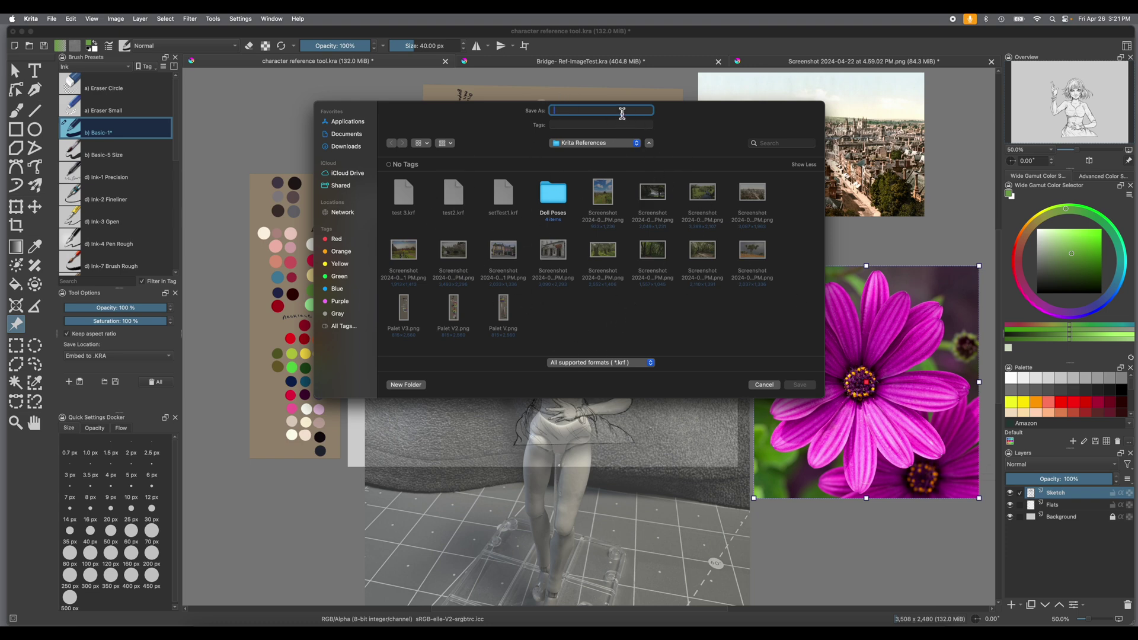
text(test5)
click(799, 385)
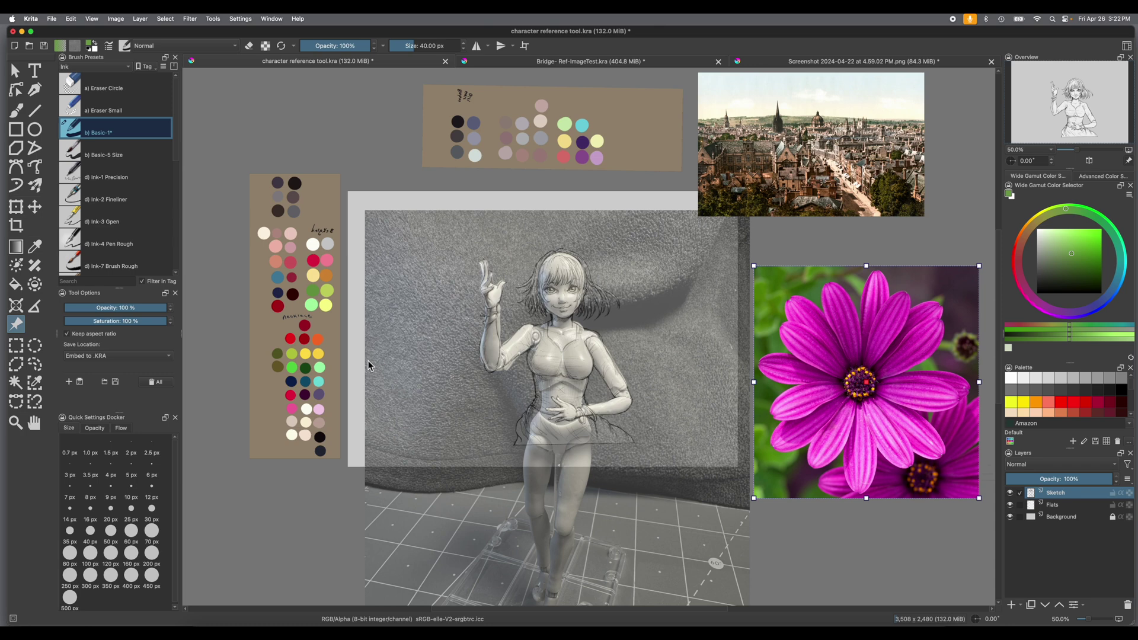
- Load the reference image set test5.krf onto the canvas and deselect the loaded images
click(105, 385)
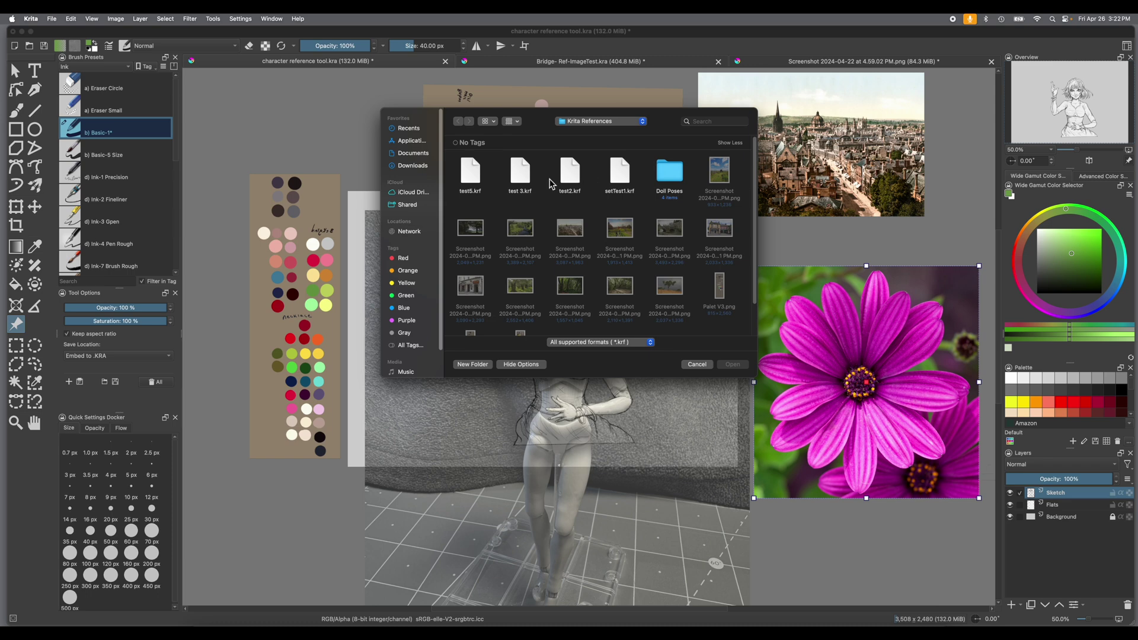
click(473, 175)
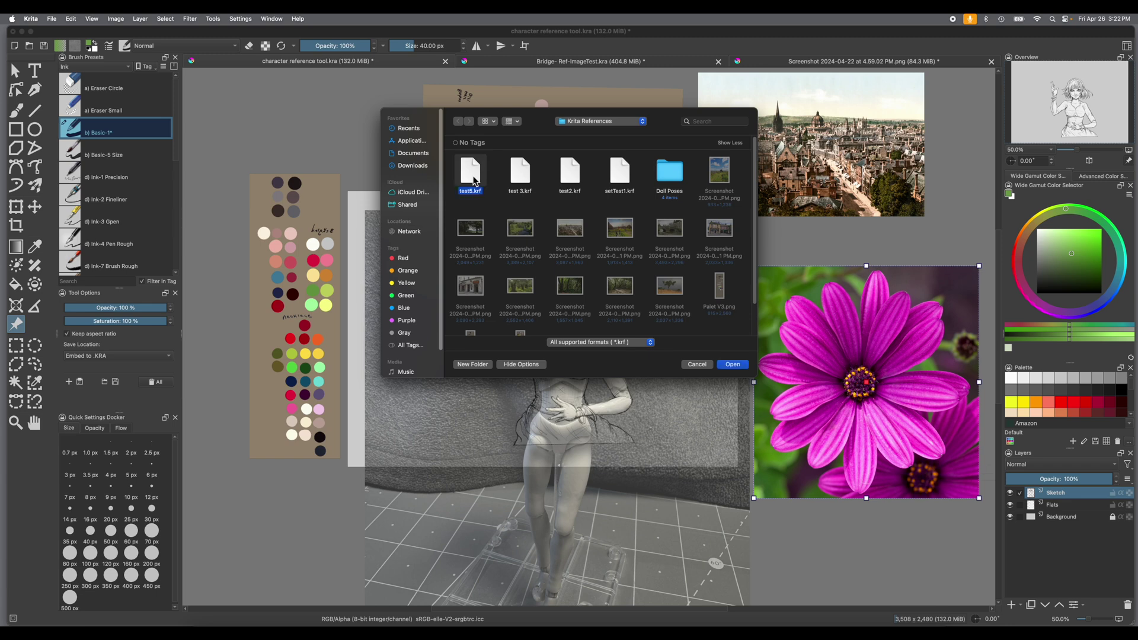
click(732, 365)
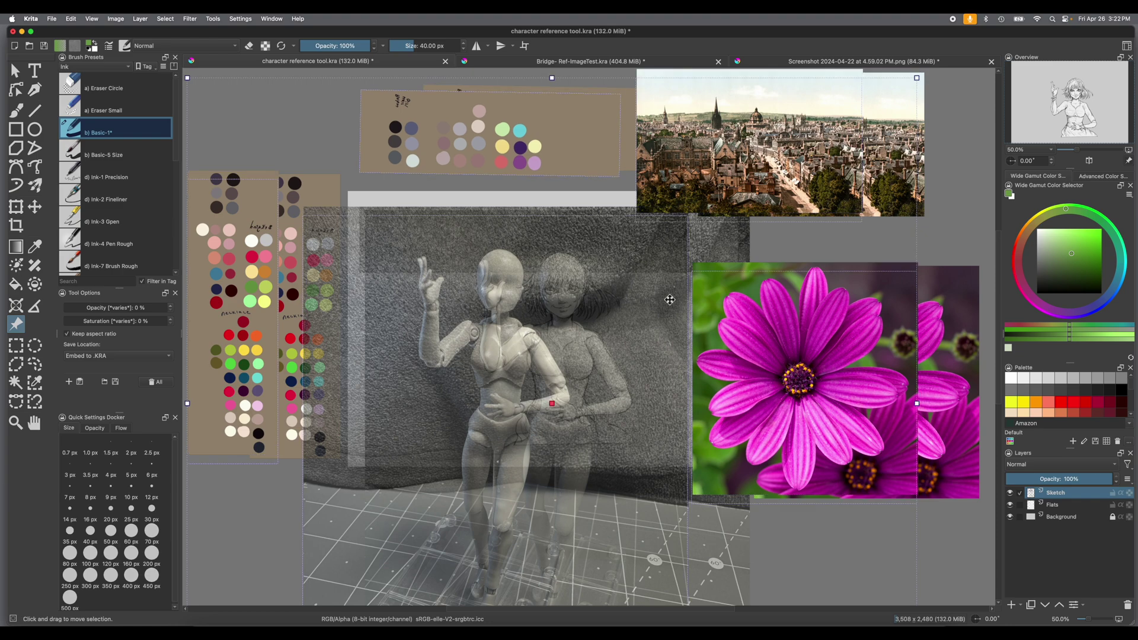
scroll(670, 299, down, 3)
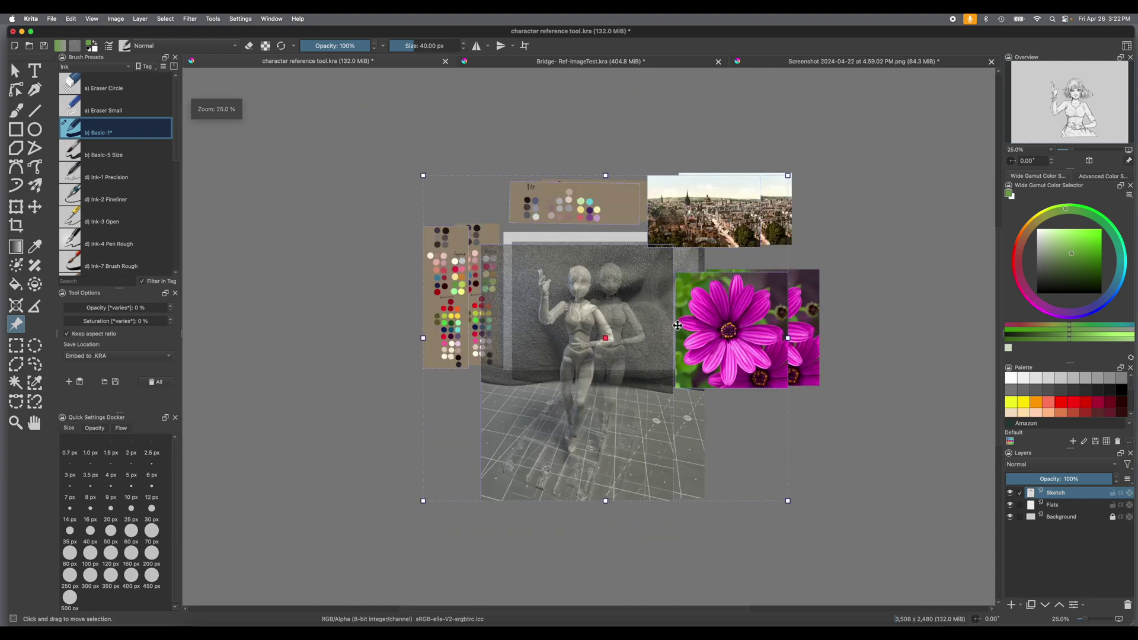
click(935, 203)
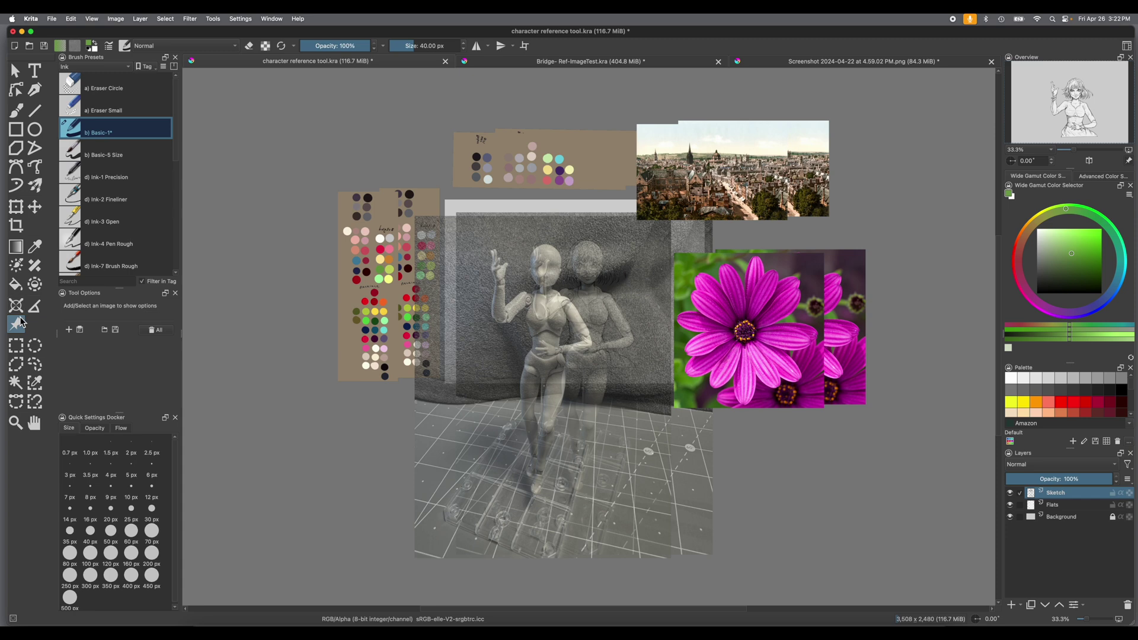
- Delete the duplicate vertical palette beside the canvas and the duplicate horizontal palette above it
click(348, 232)
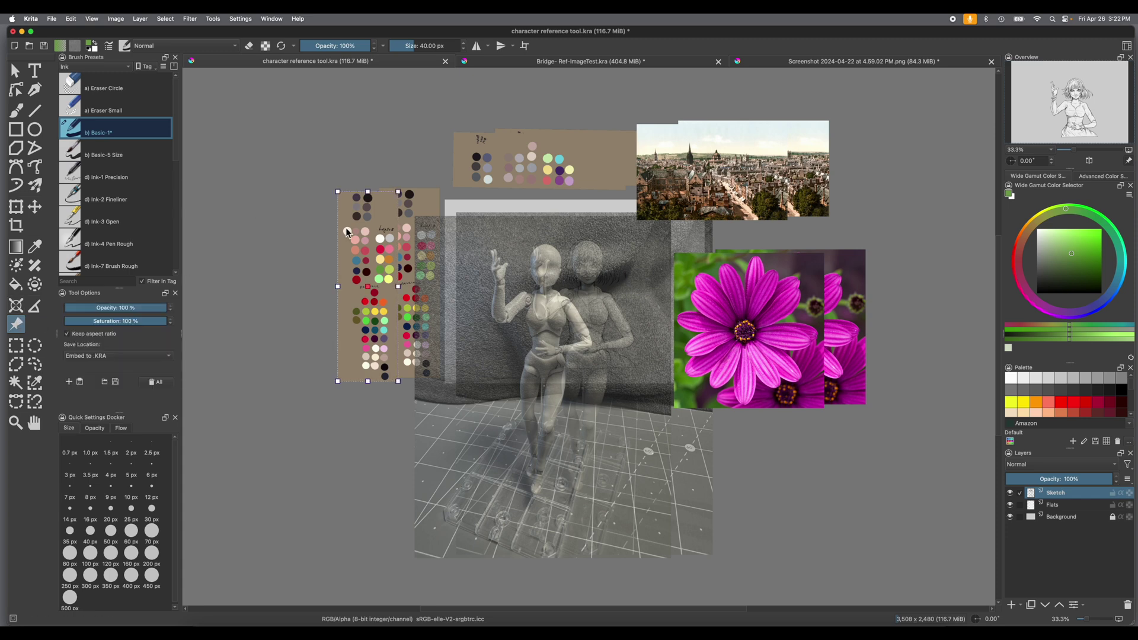
key(Delete)
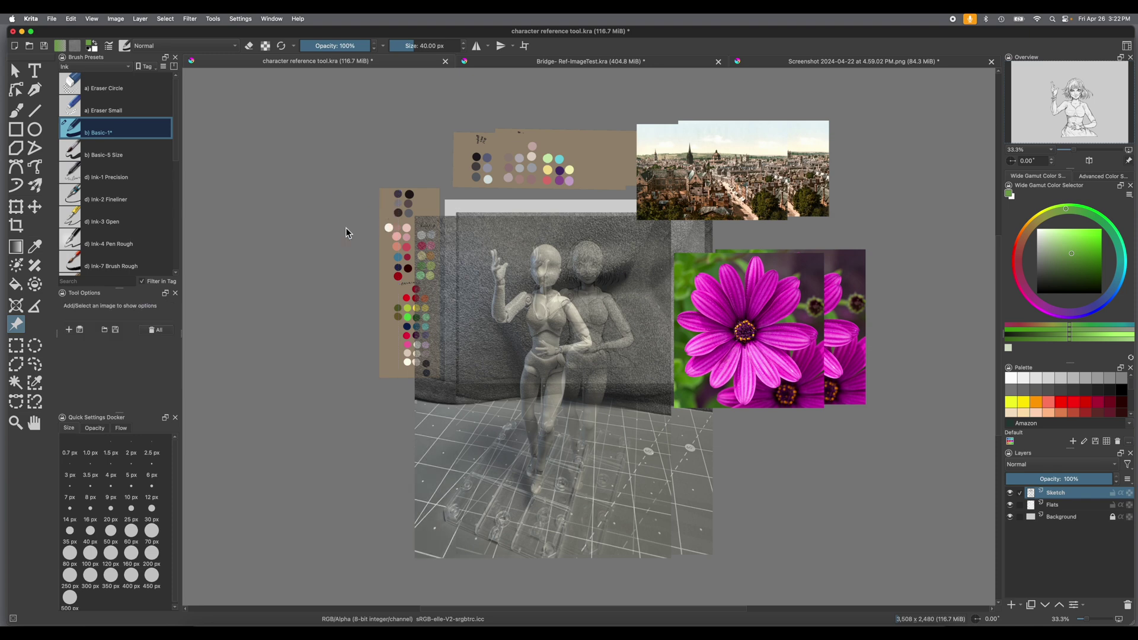
click(460, 144)
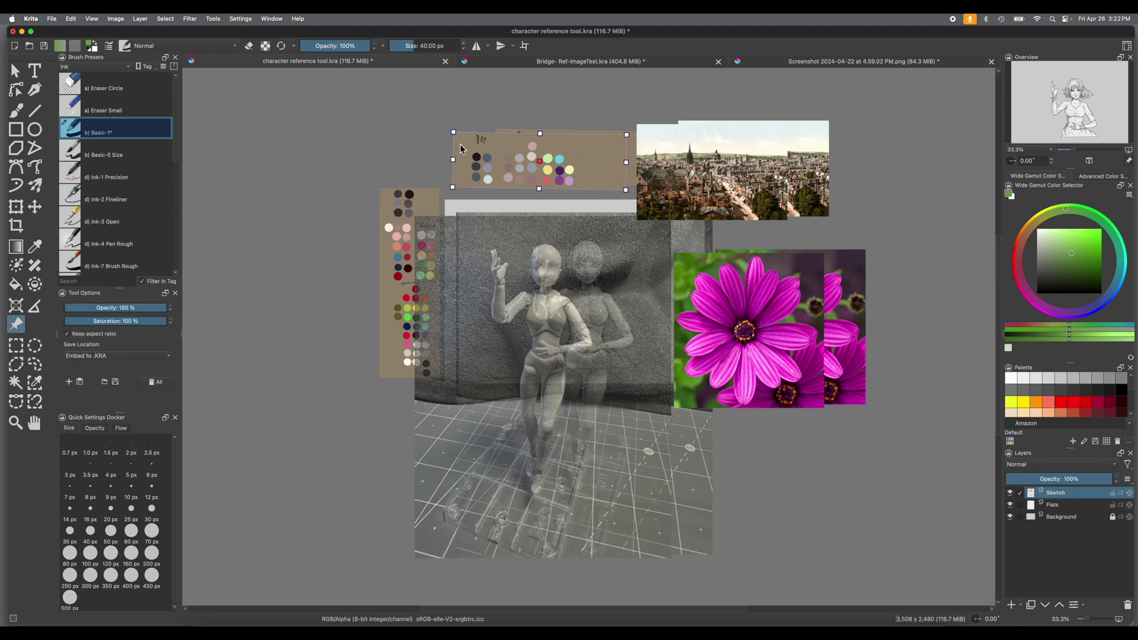
key(ctrl+z)
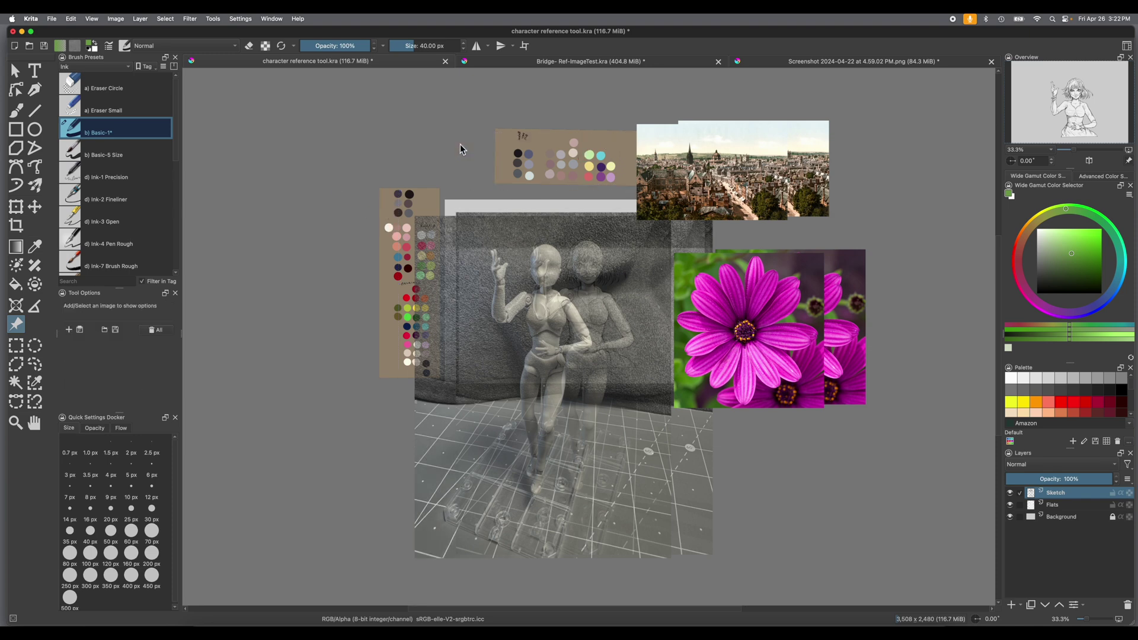
- Delete the duplicate reference images of the city view, the flower and the mannequin photo
click(671, 133)
key(Delete)
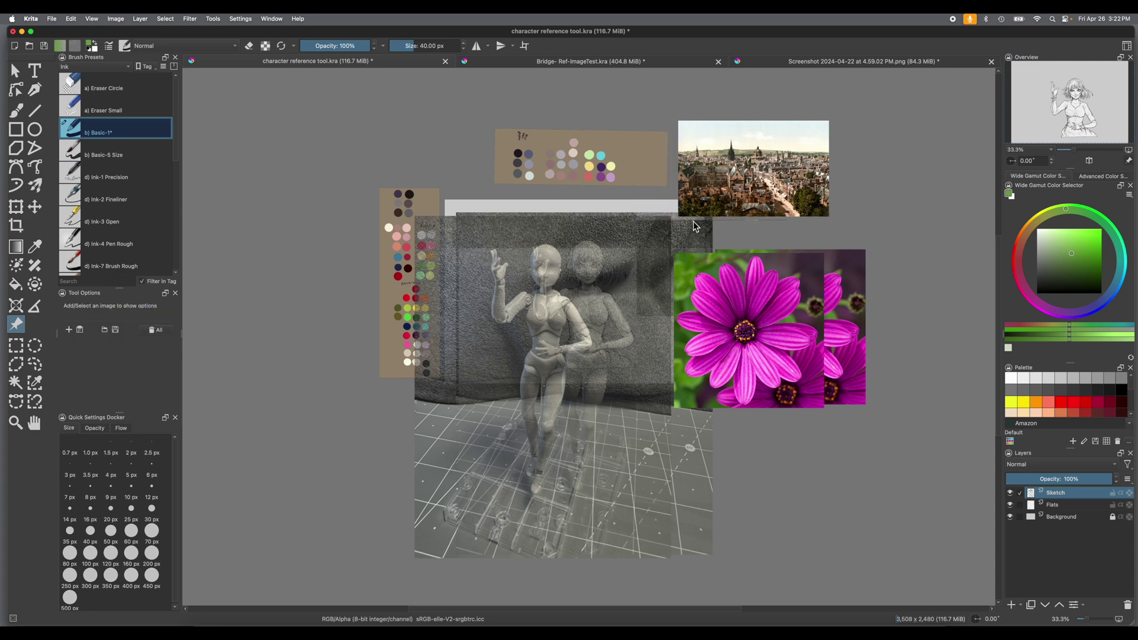
click(698, 275)
key(Delete)
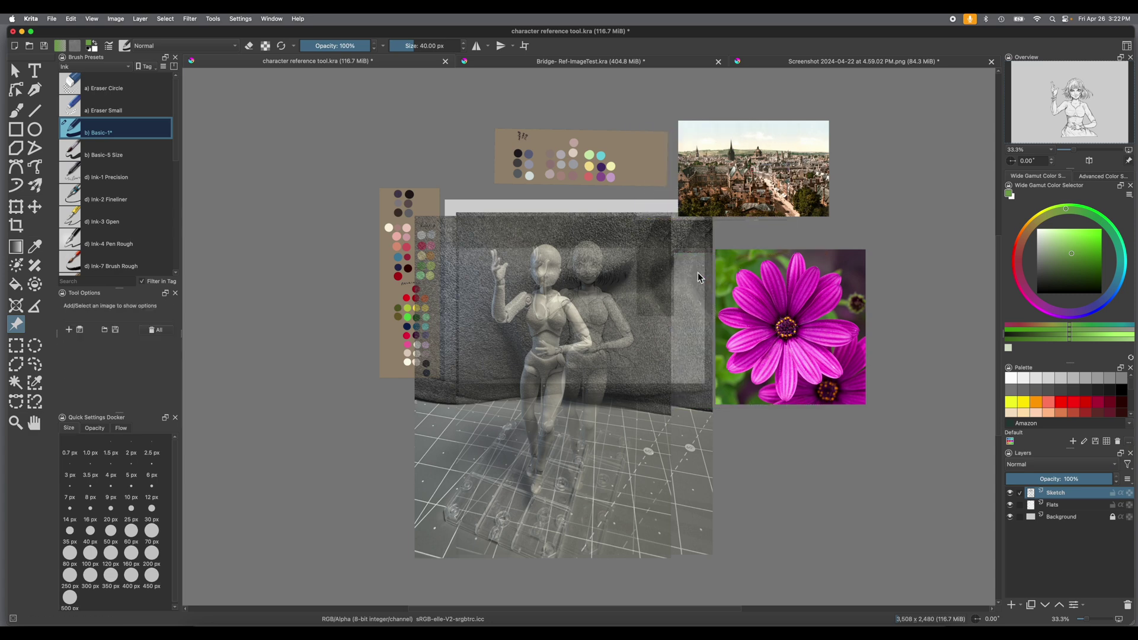
click(441, 531)
key(Delete)
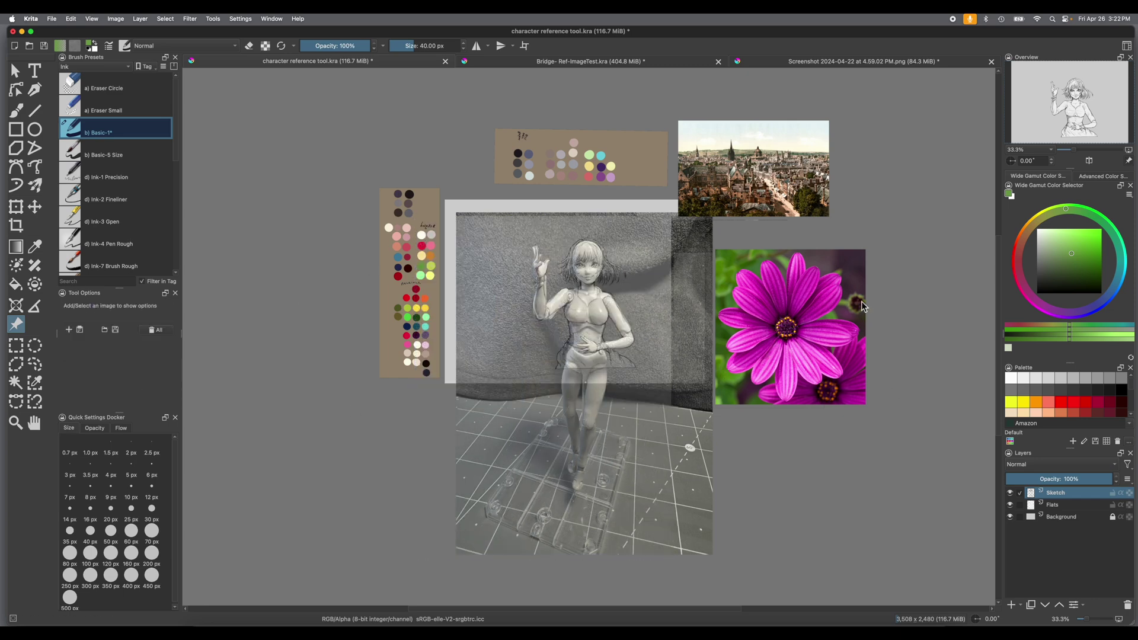
- View the Bridge- Ref-ImageTest.kra document and return to character reference tool.kra
scroll(782, 399, up, 2)
scroll(735, 391, down, 2)
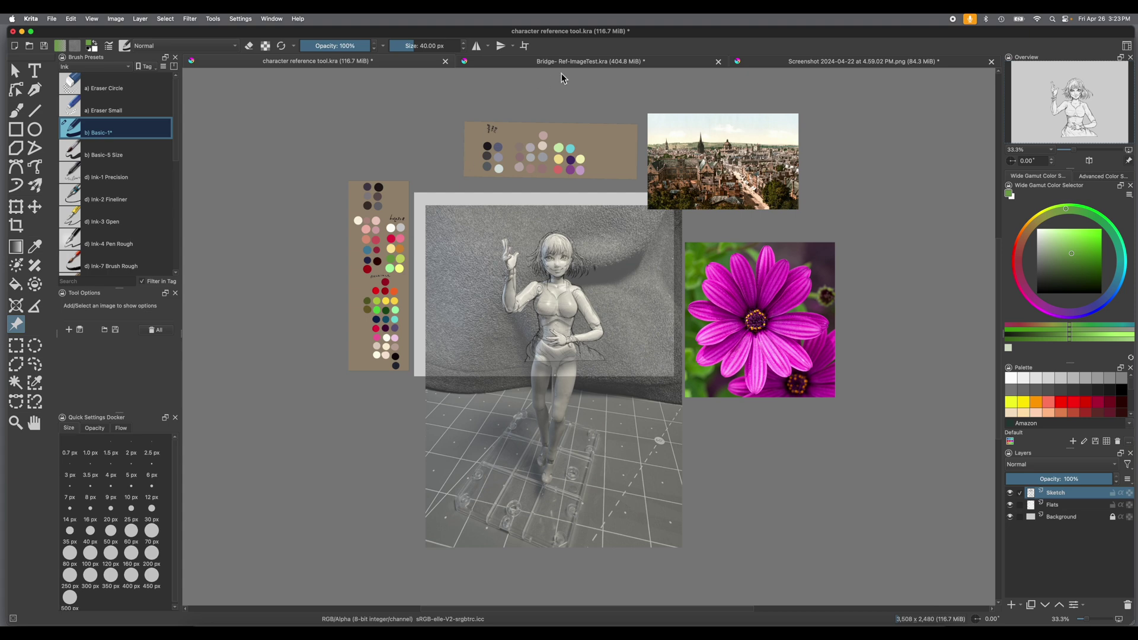
click(578, 62)
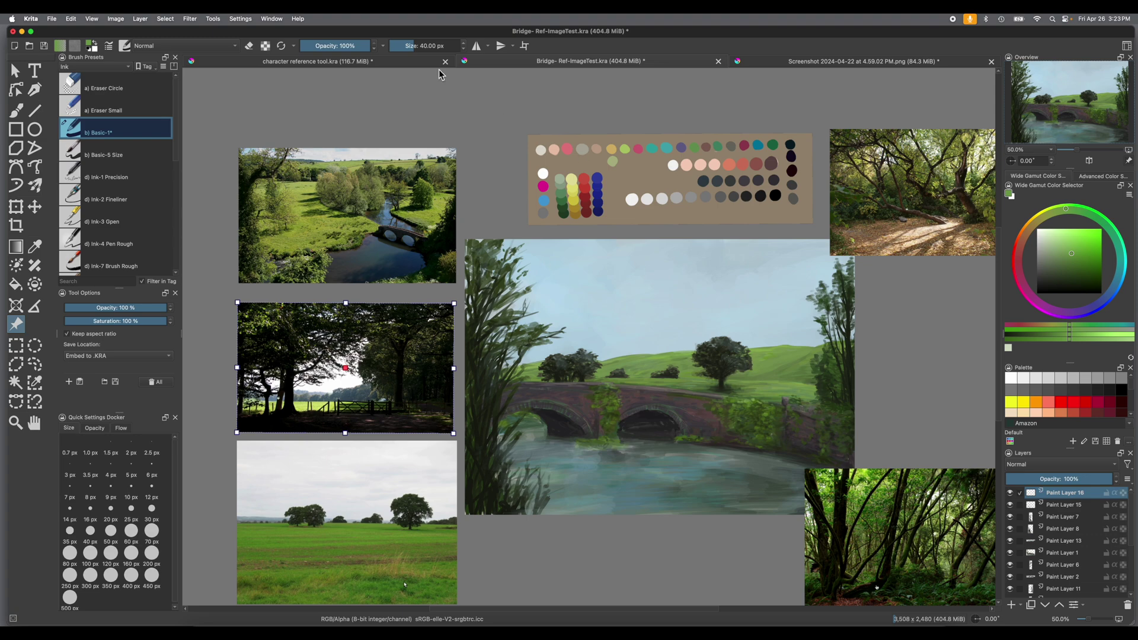
click(407, 63)
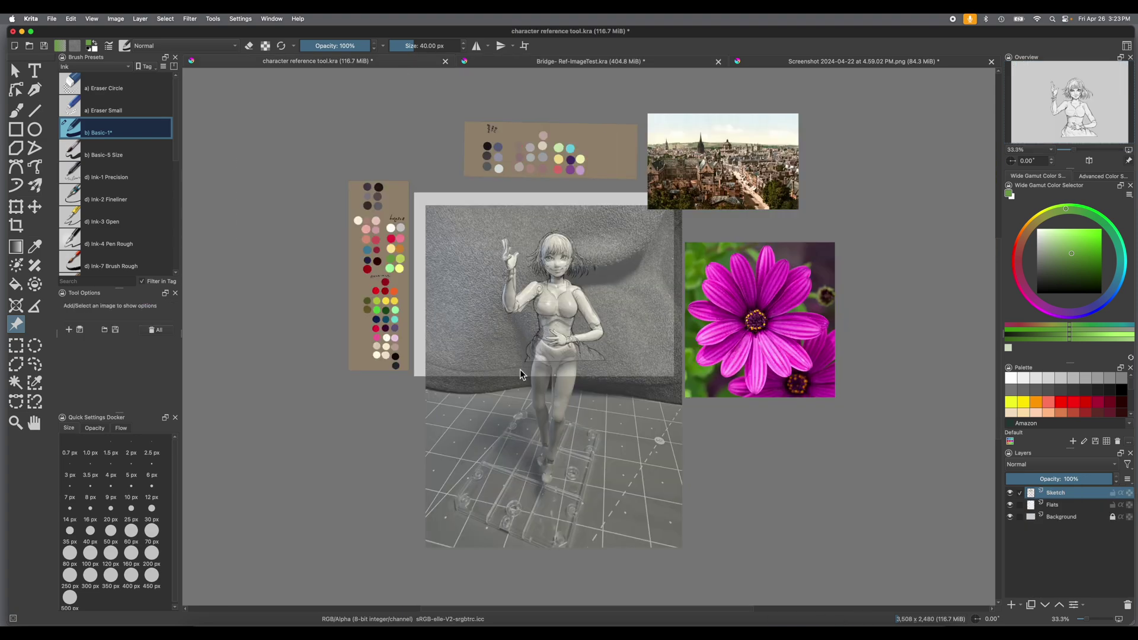
- Raise the mannequin reference's opacity to 100 %, and lower it to 51 % so the sketch shows through
scroll(519, 369, up, 1)
drag(514, 364, 497, 467)
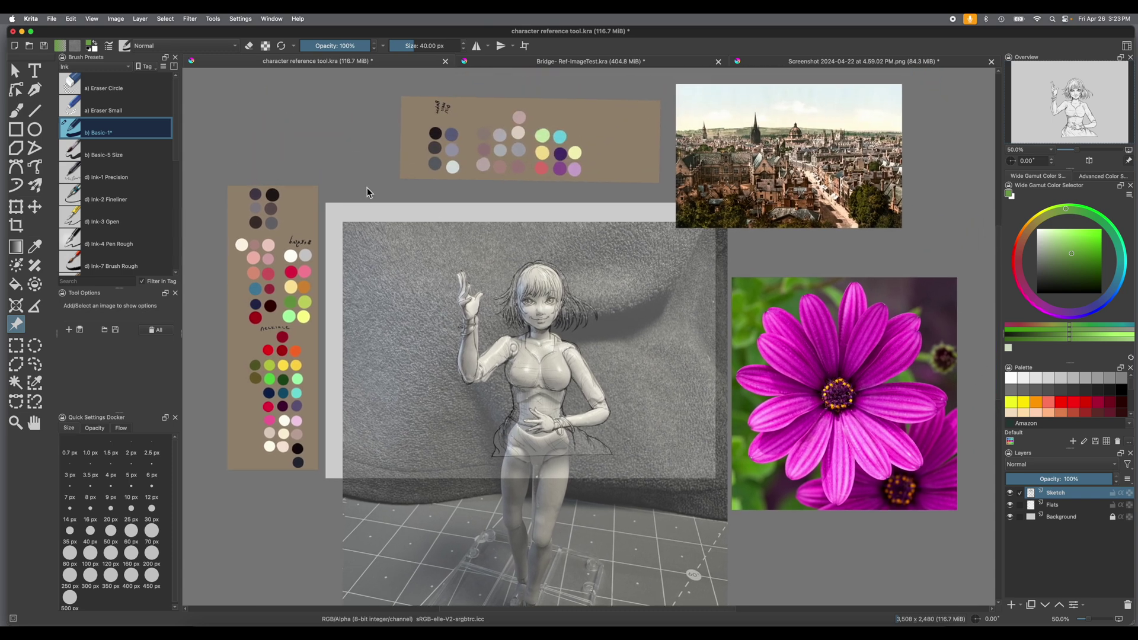
click(252, 290)
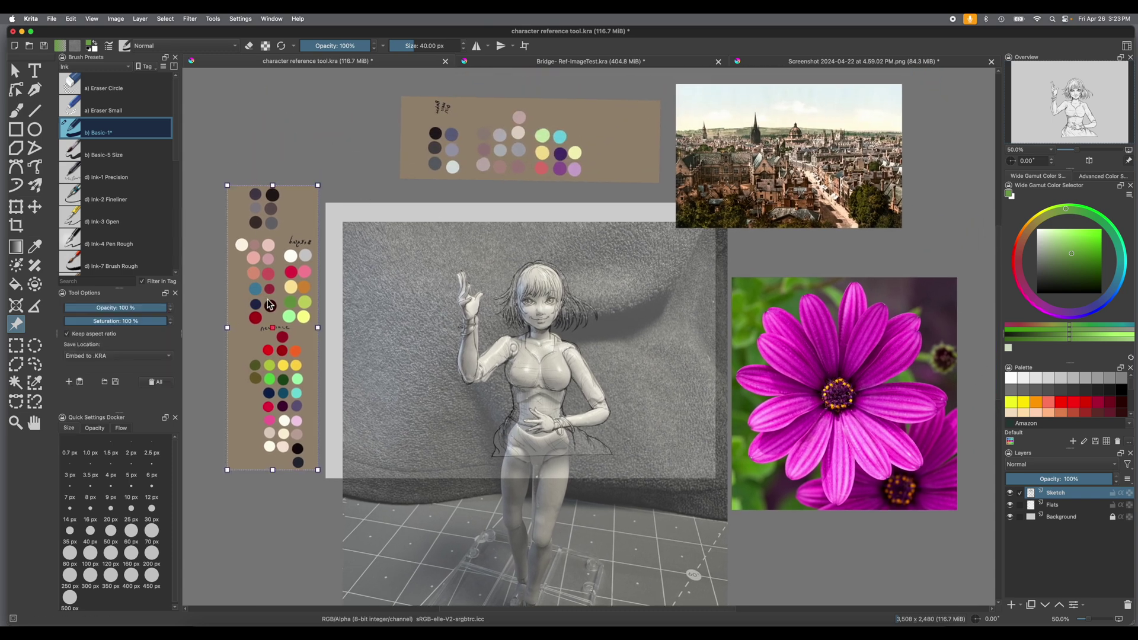
click(429, 389)
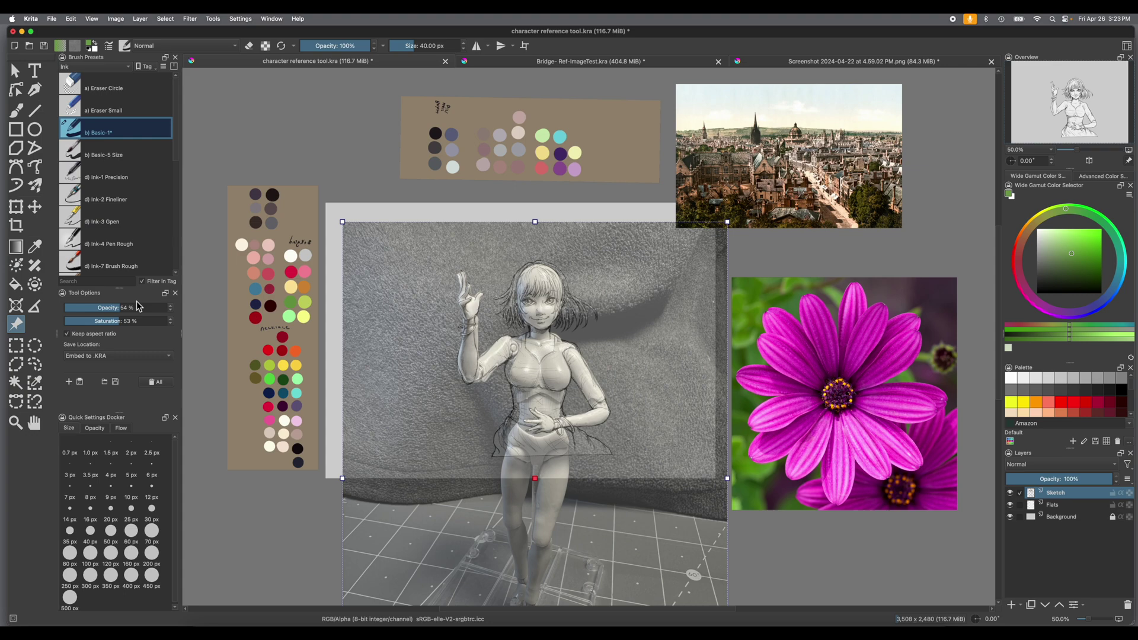
drag(123, 311, 173, 312)
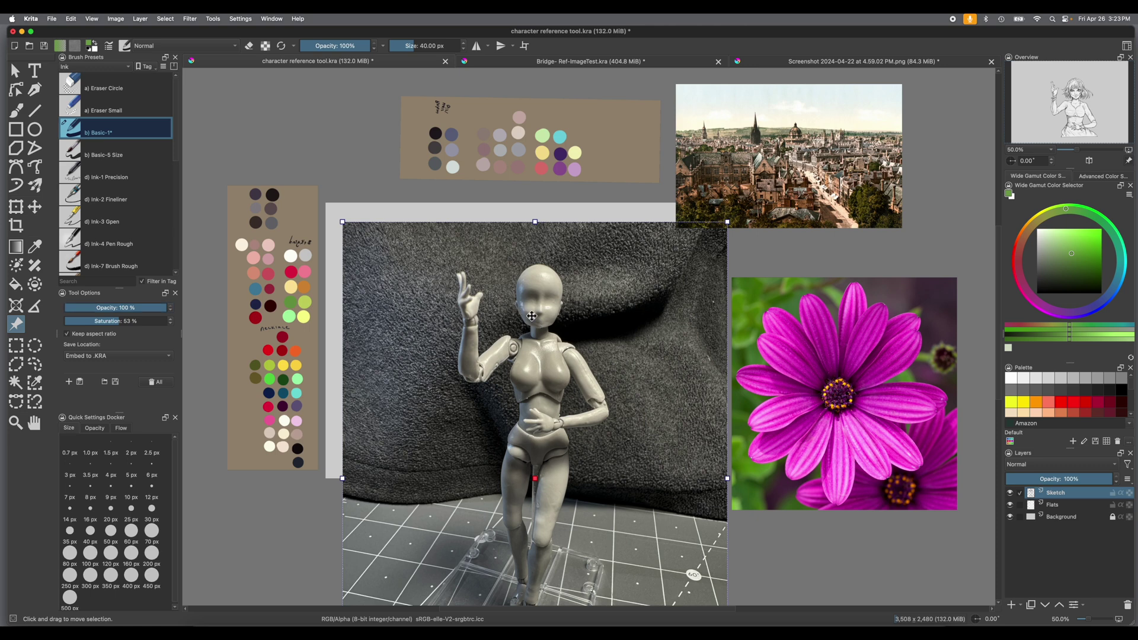
drag(166, 309, 119, 312)
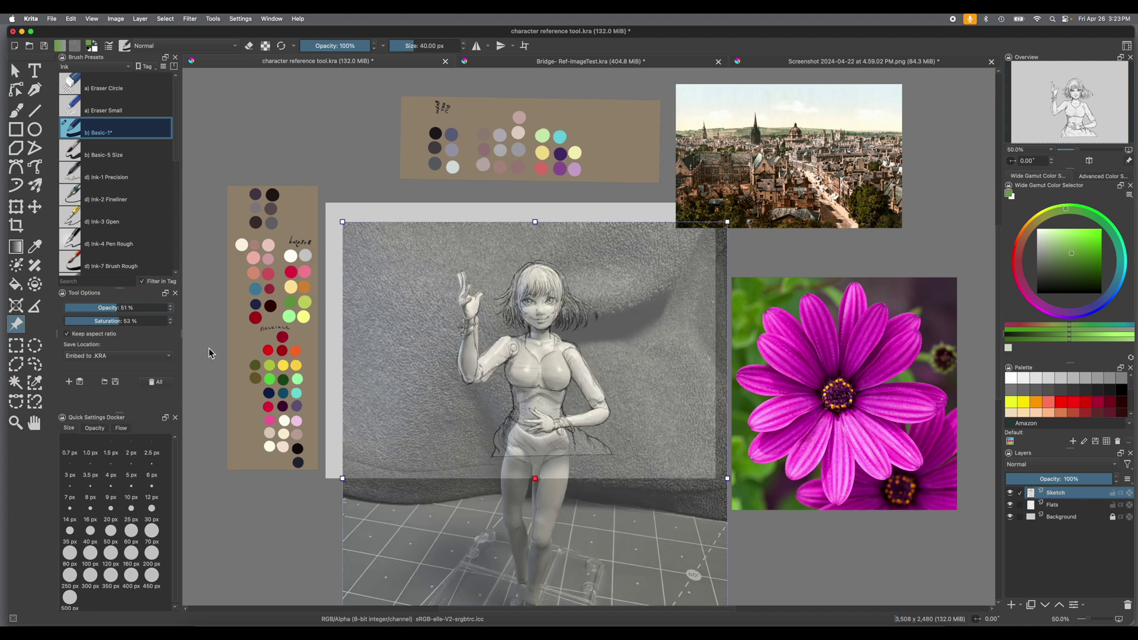
- Examine how the sketch's head, arms and torso line up with the semi-transparent mannequin reference
scroll(583, 381, up, 2)
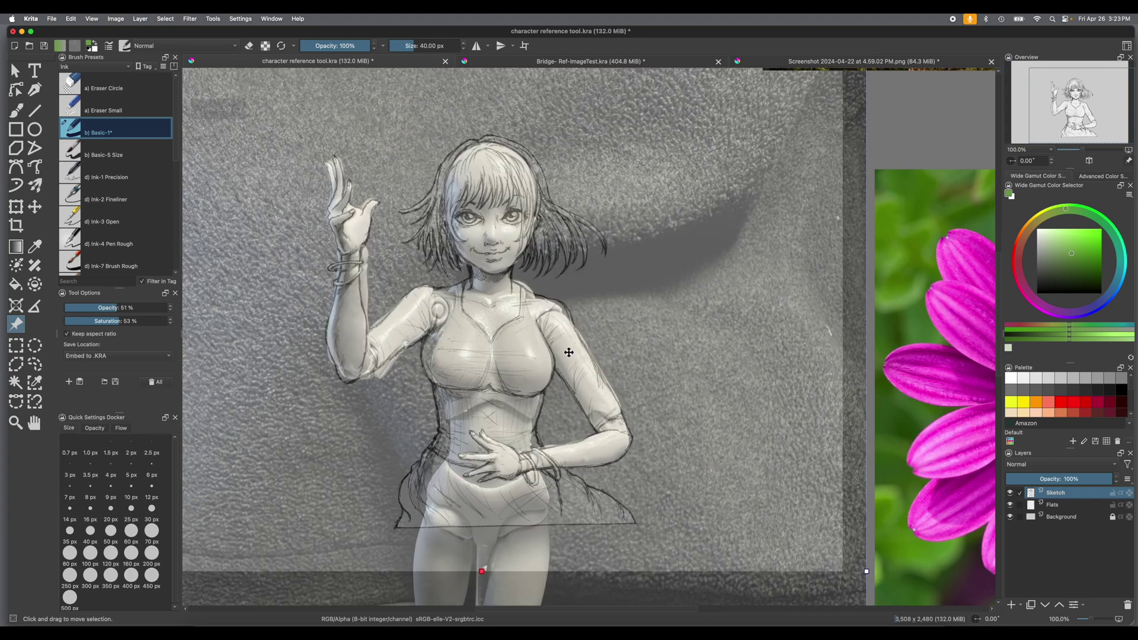
scroll(647, 330, left, 4)
scroll(646, 330, up, 2)
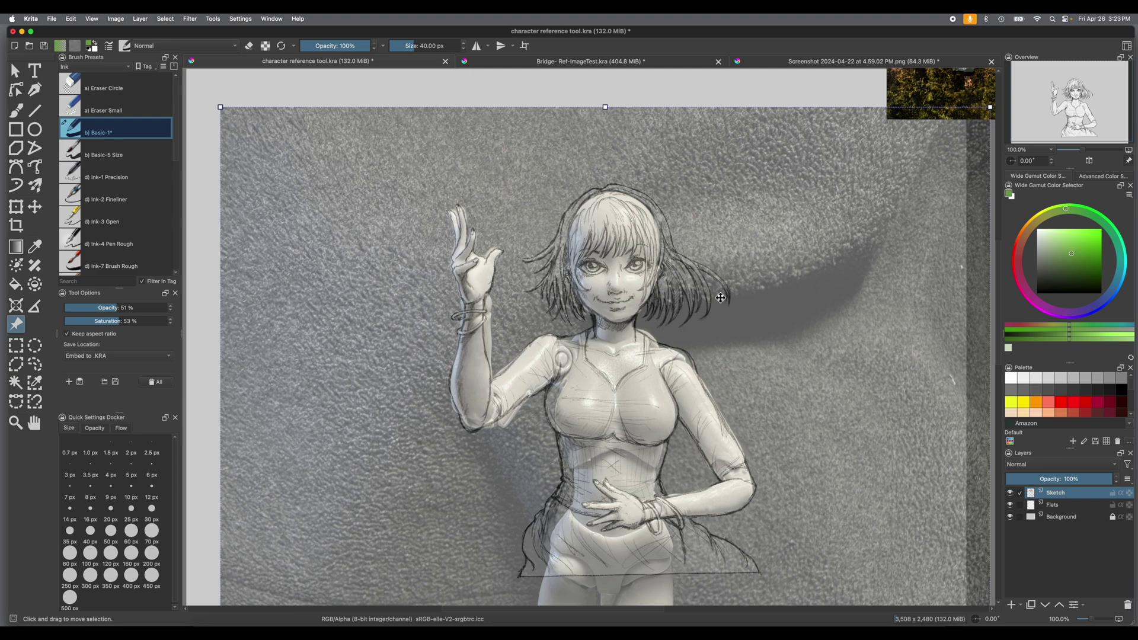
scroll(721, 309, down, 2)
drag(728, 279, 630, 263)
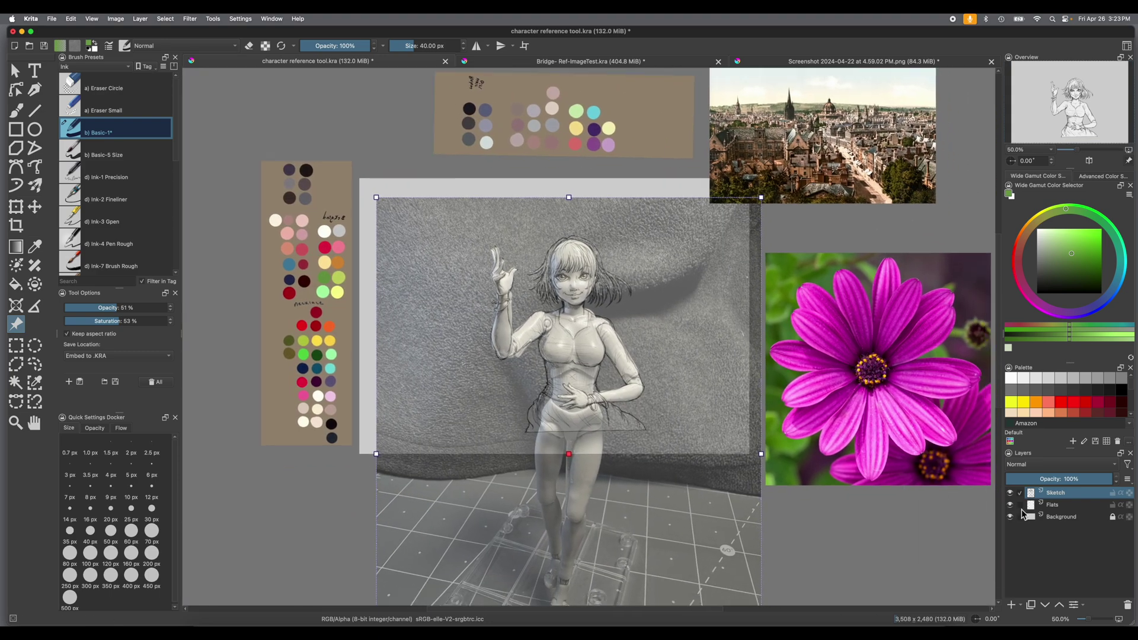
mouse_move(1058, 495)
scroll(909, 504, down, 1)
scroll(910, 504, up, 1)
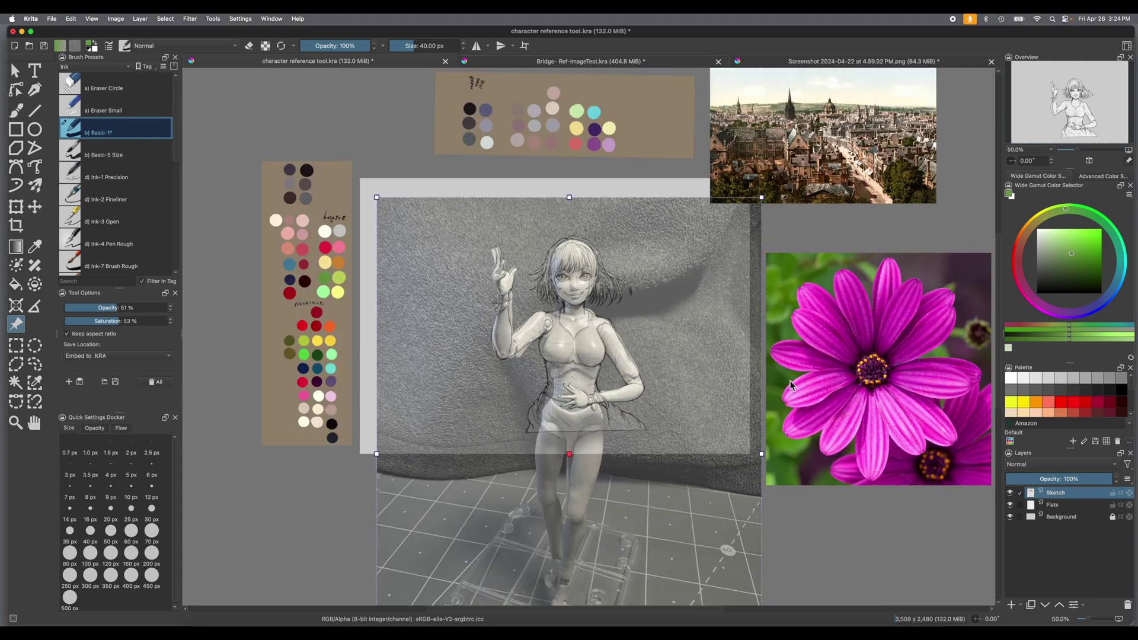
- Switch to the Freehand Brush and back to the Reference Images tool, and select the vertical palette reference beside the canvas
click(17, 111)
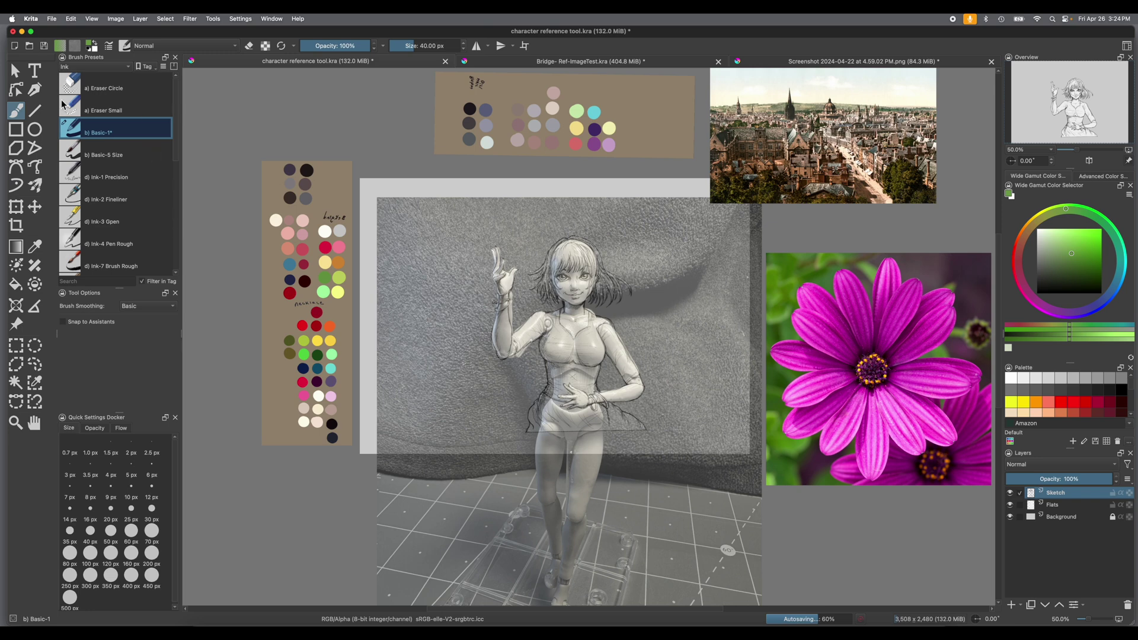
click(17, 324)
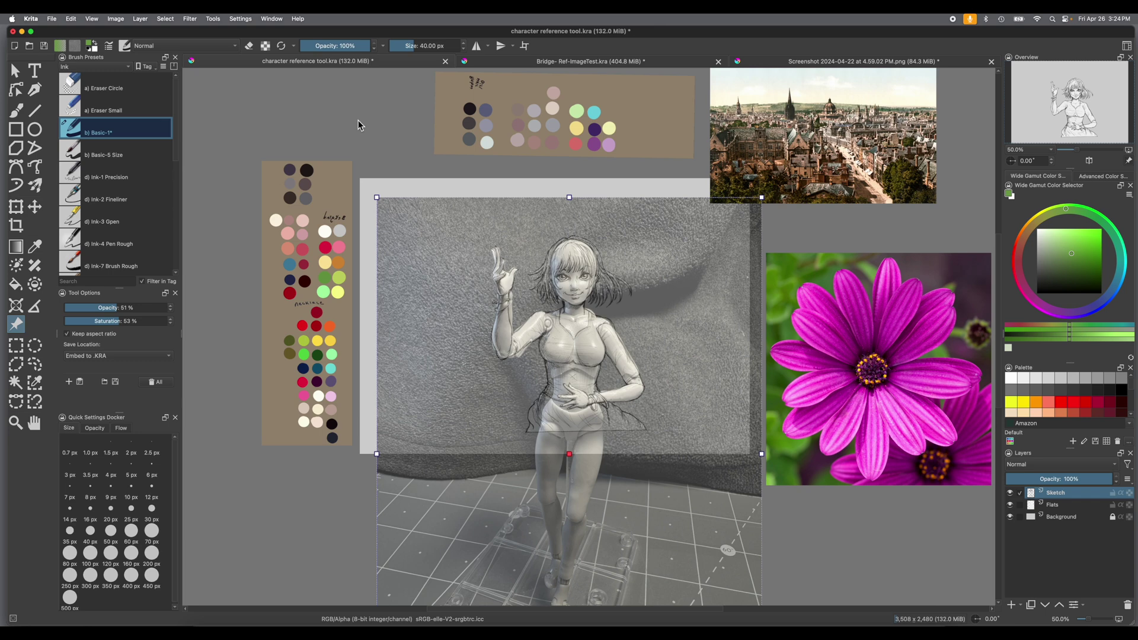
click(322, 208)
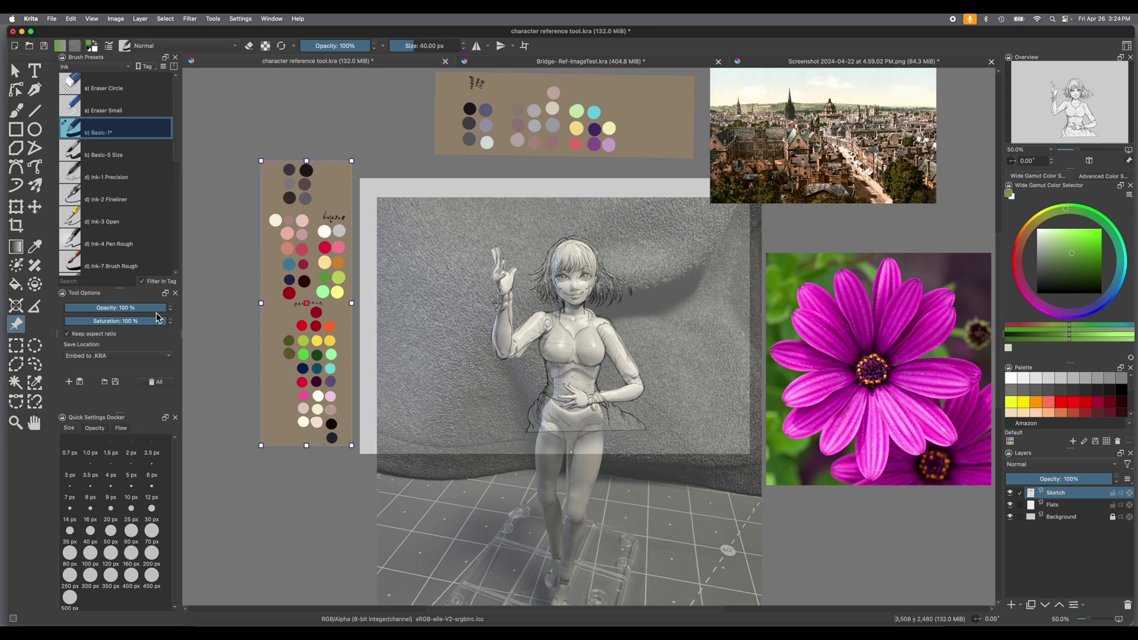
click(205, 347)
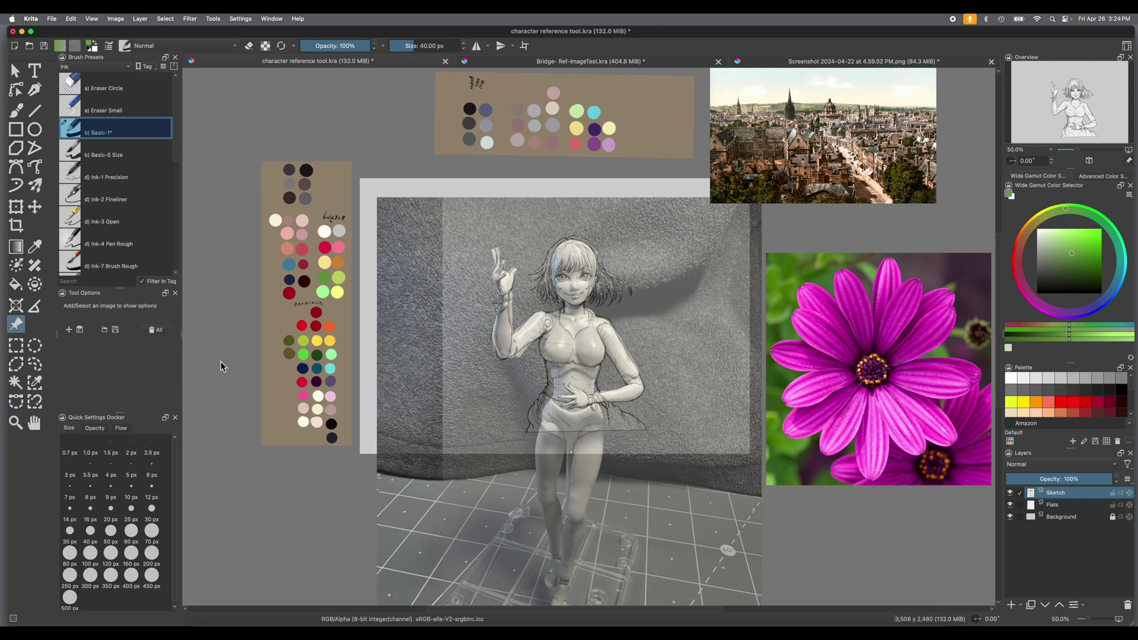
click(273, 287)
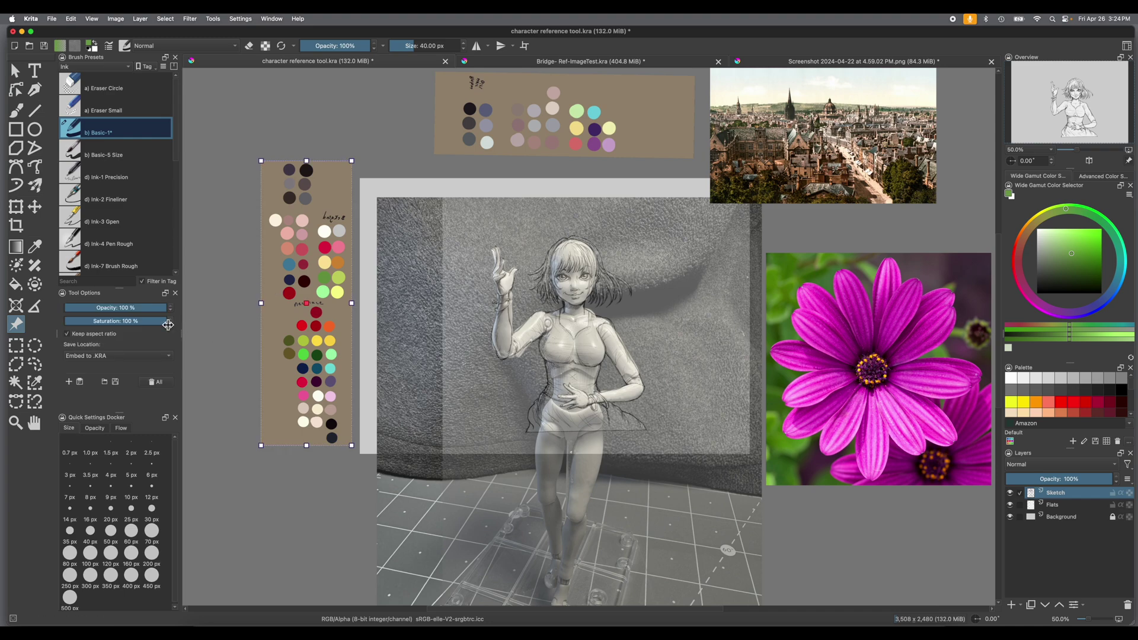
- In Bridge- Ref-ImageTest.kra, raise the hidden bridge photo reference's opacity to 55 % over the painting, and return it to 0 %
click(551, 60)
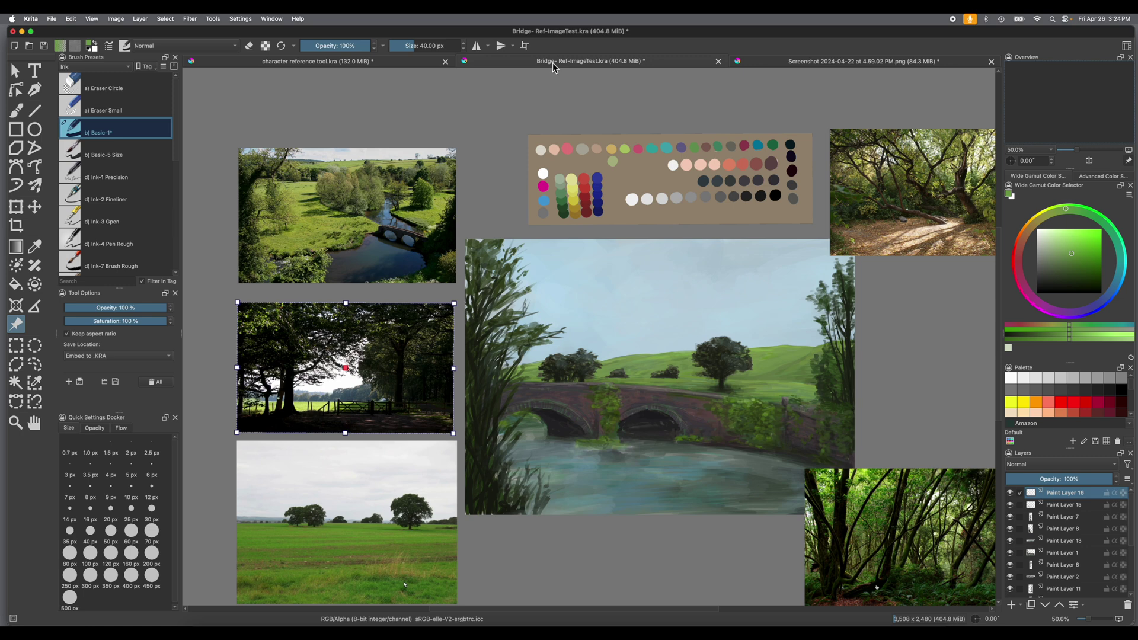
click(642, 421)
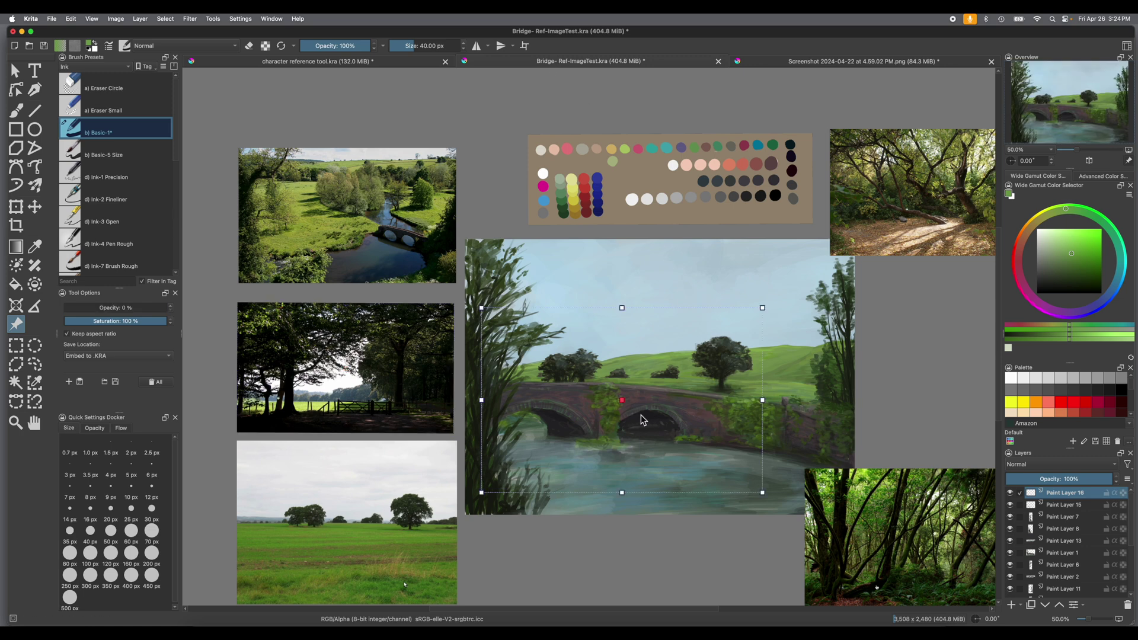
click(86, 309)
drag(88, 312, 121, 312)
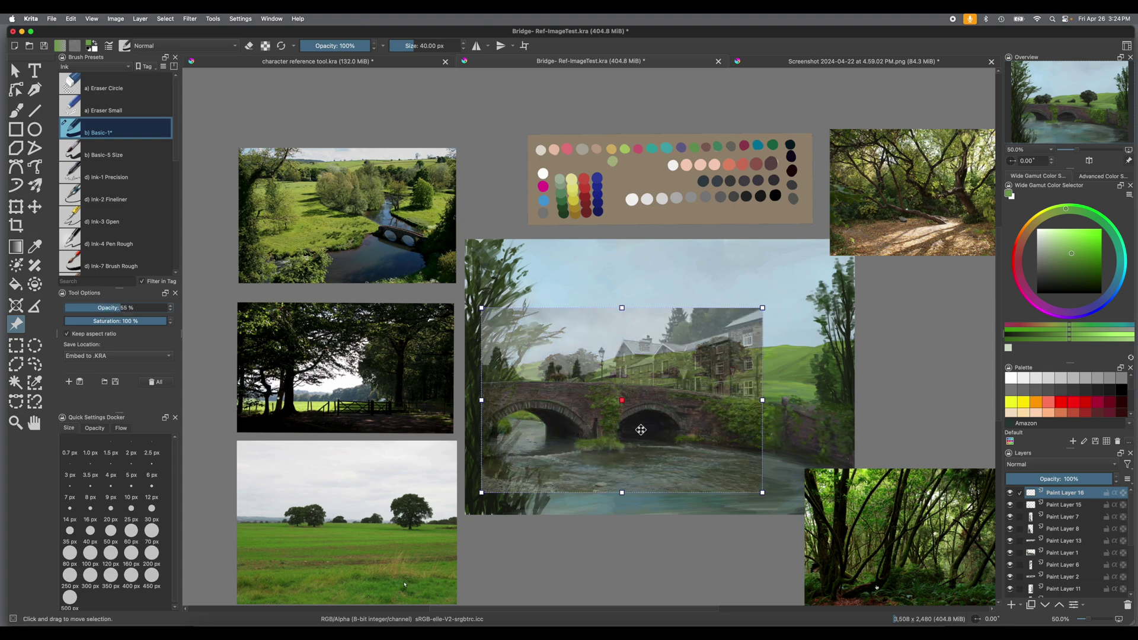
mouse_move(110, 308)
mouse_down()
mouse_move(124, 309)
mouse_move(57, 309)
mouse_up()
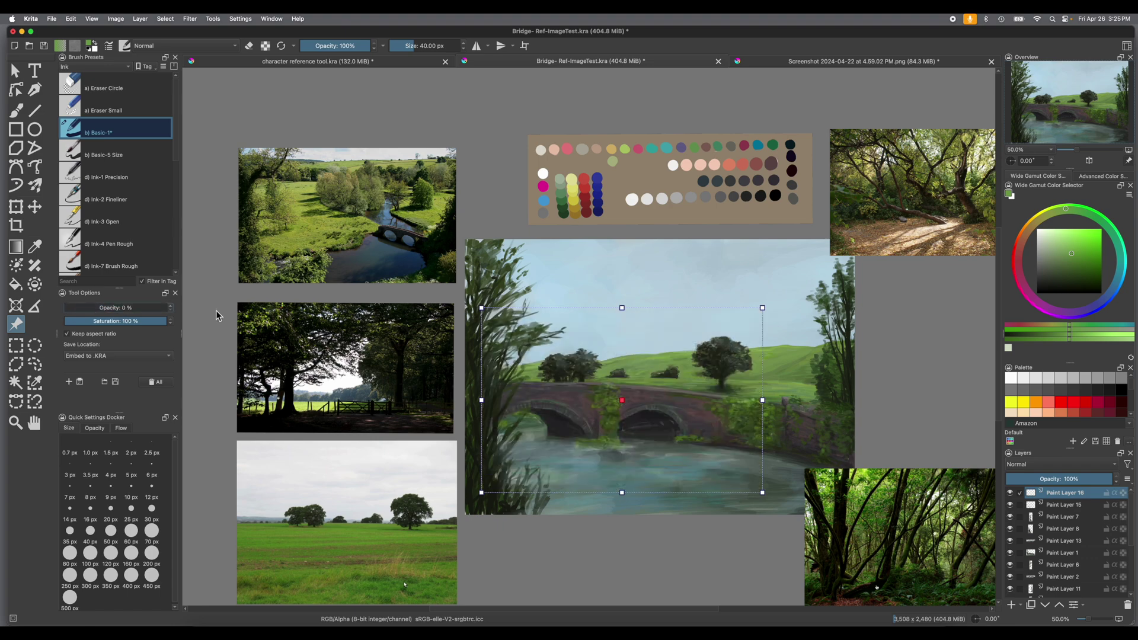
- Set the river valley reference's saturation to 0 % to inspect it in grayscale, and restore it to 100 %
click(336, 245)
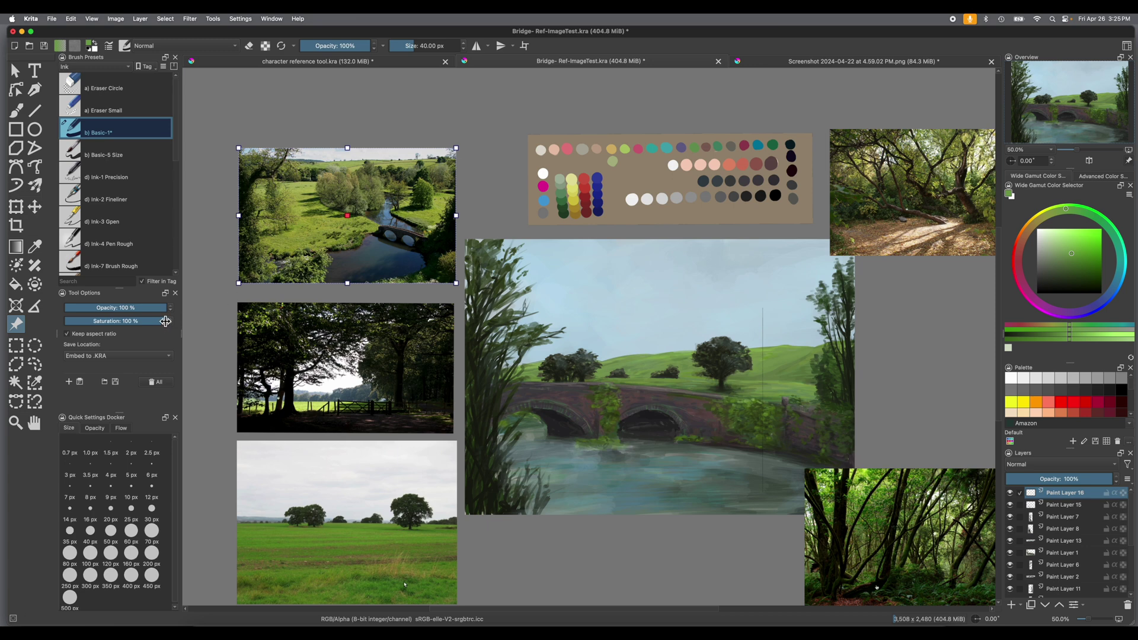
drag(165, 325, 54, 322)
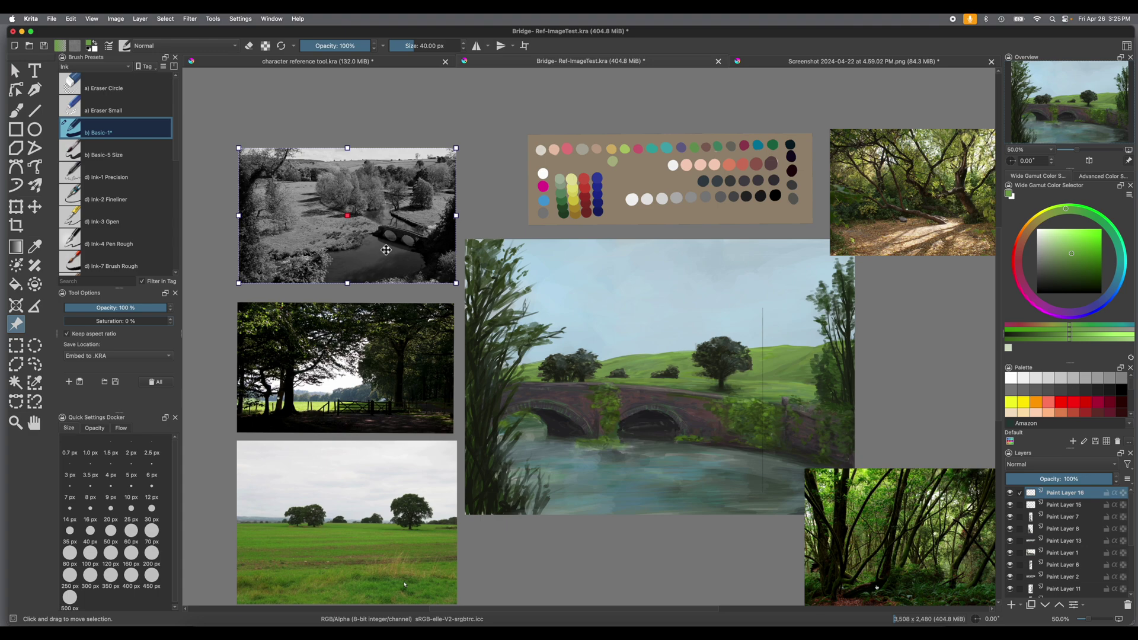
scroll(380, 246, up, 1)
scroll(383, 201, left, 5)
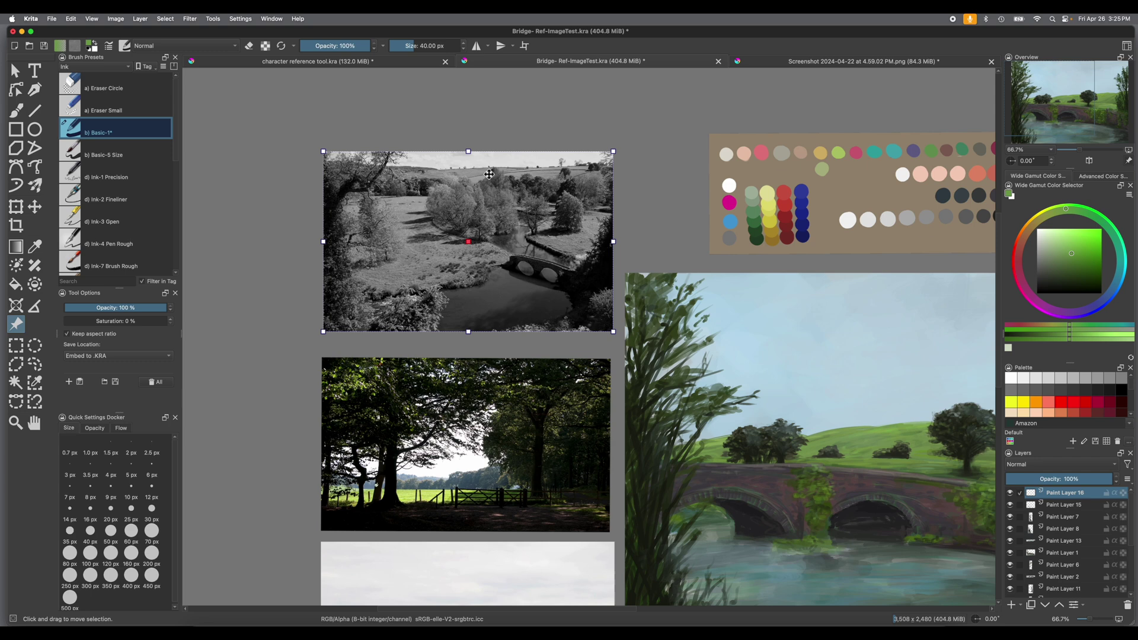
scroll(500, 240, down, 1)
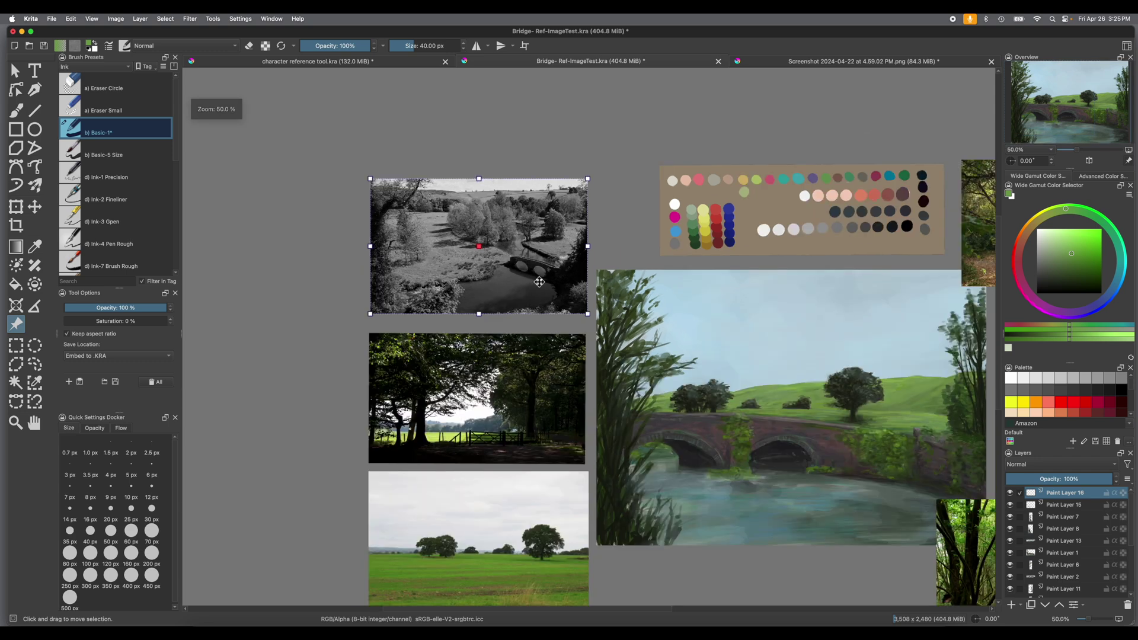
drag(612, 325, 474, 265)
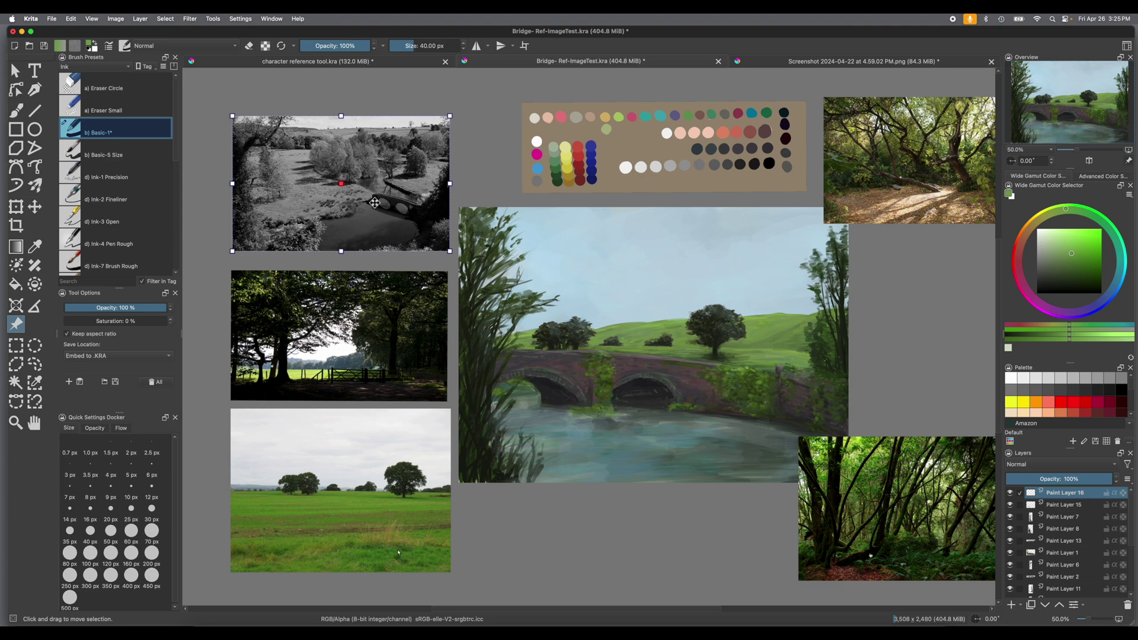
drag(74, 321, 192, 331)
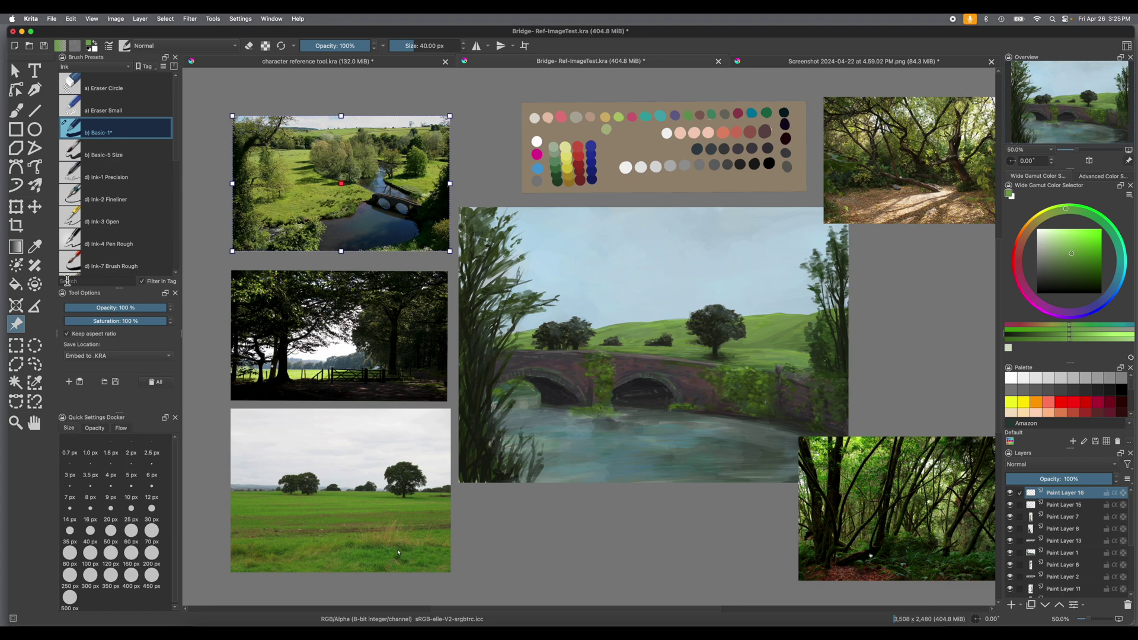
- Use the Color Sampler to pick colors from the river valley reference and from the ground and foliage of the sunlit woodland reference
click(37, 252)
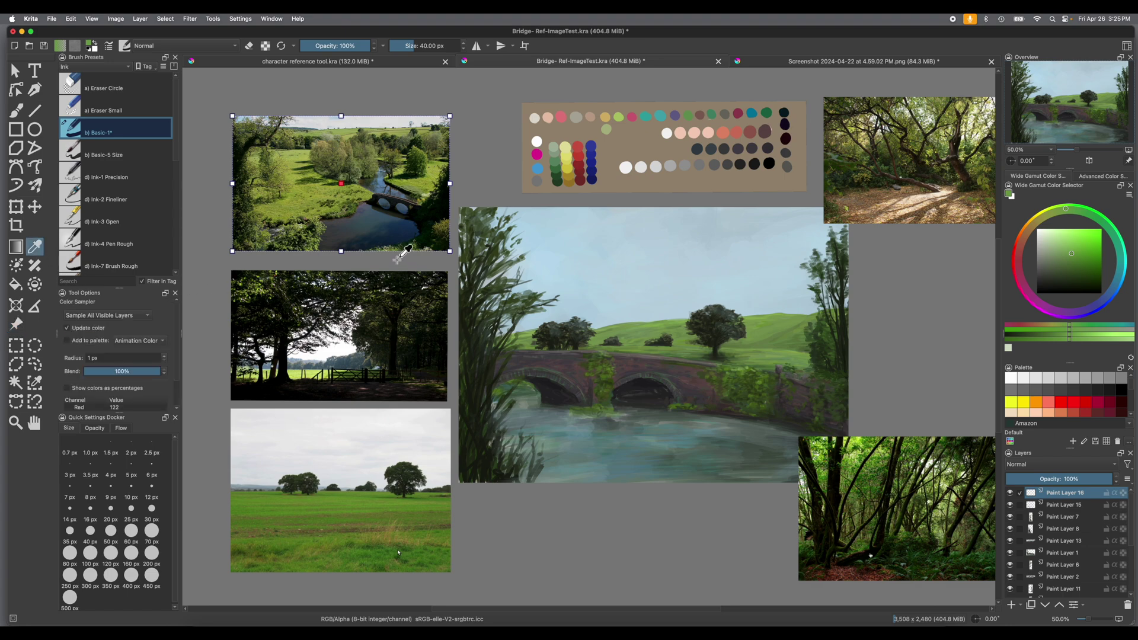
click(394, 227)
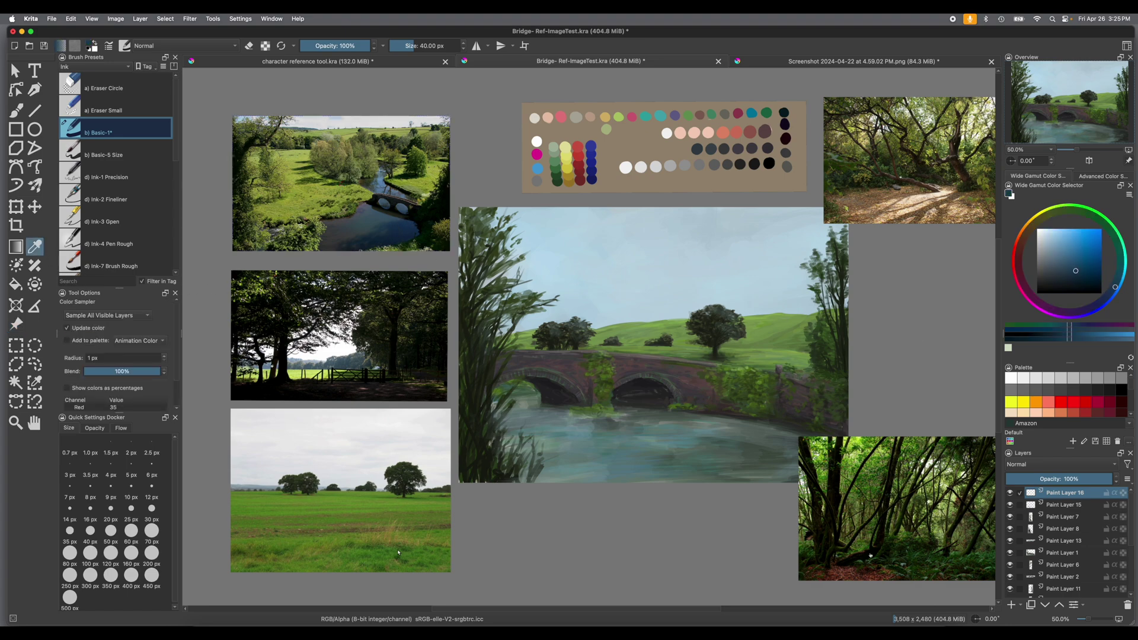
click(940, 213)
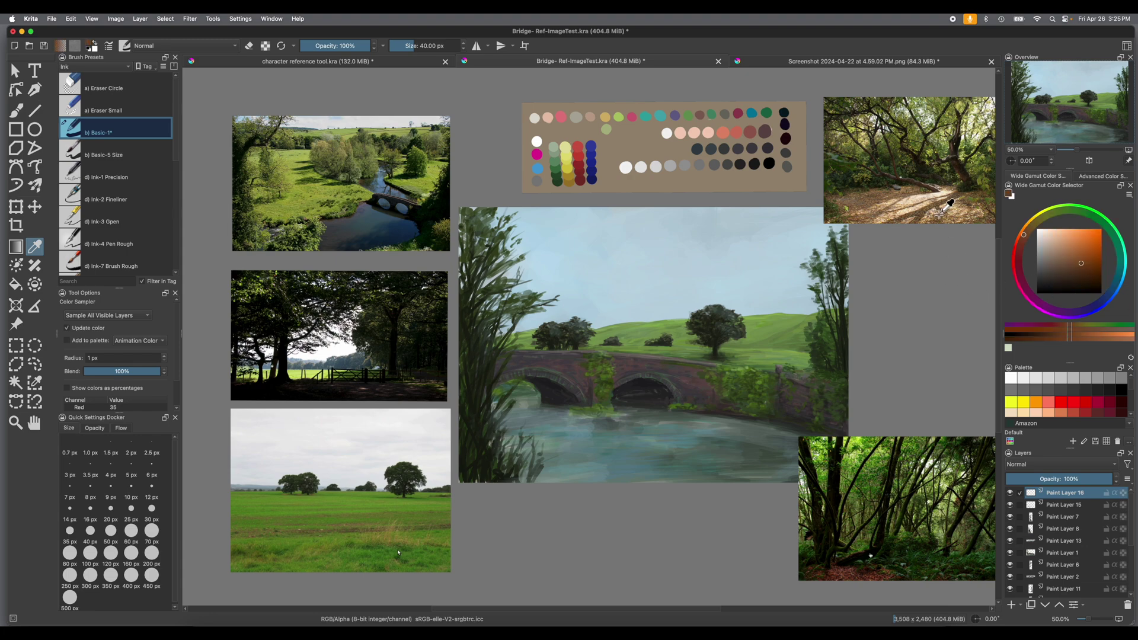
click(966, 172)
click(916, 157)
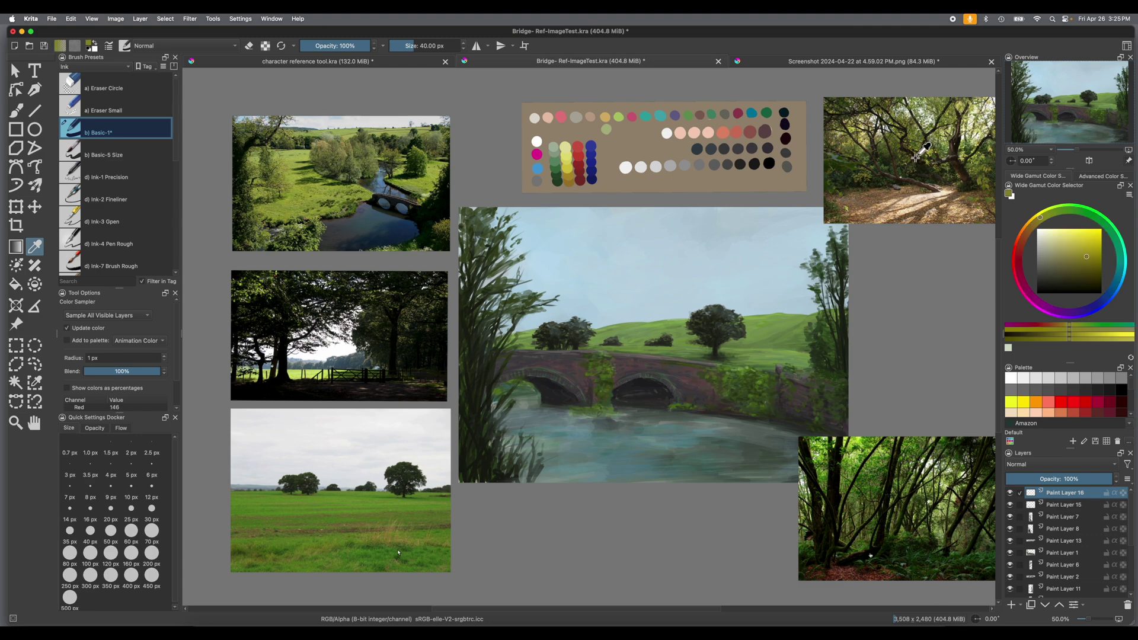
- Sample a muted red, a muted purple and a dark blue swatch from the palette reference above the bridge painting
click(772, 153)
click(751, 133)
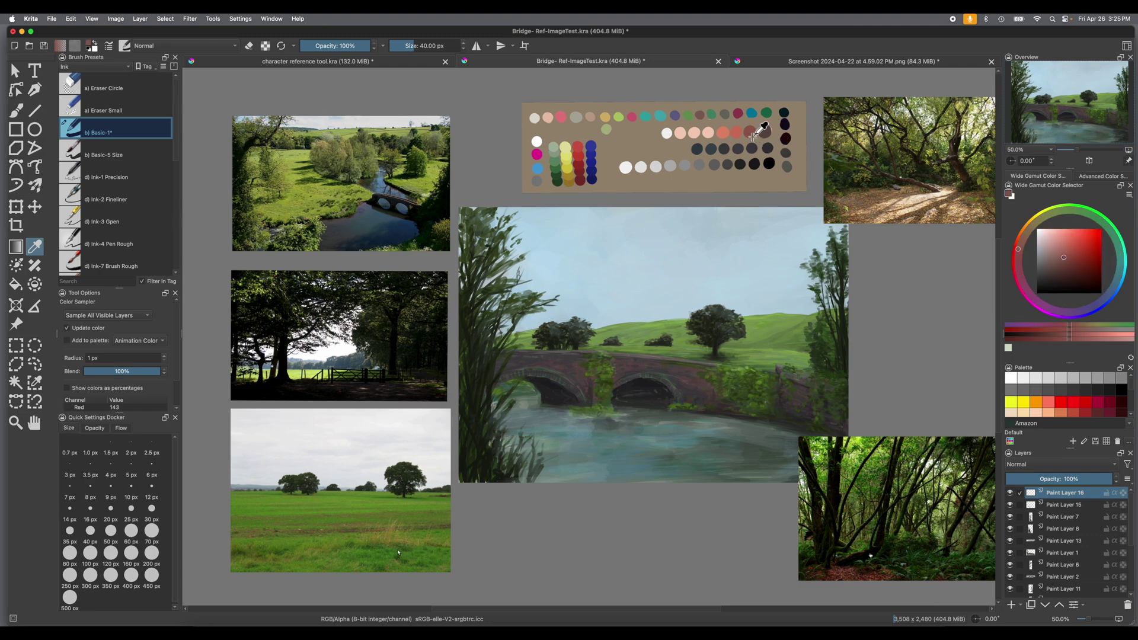
click(677, 119)
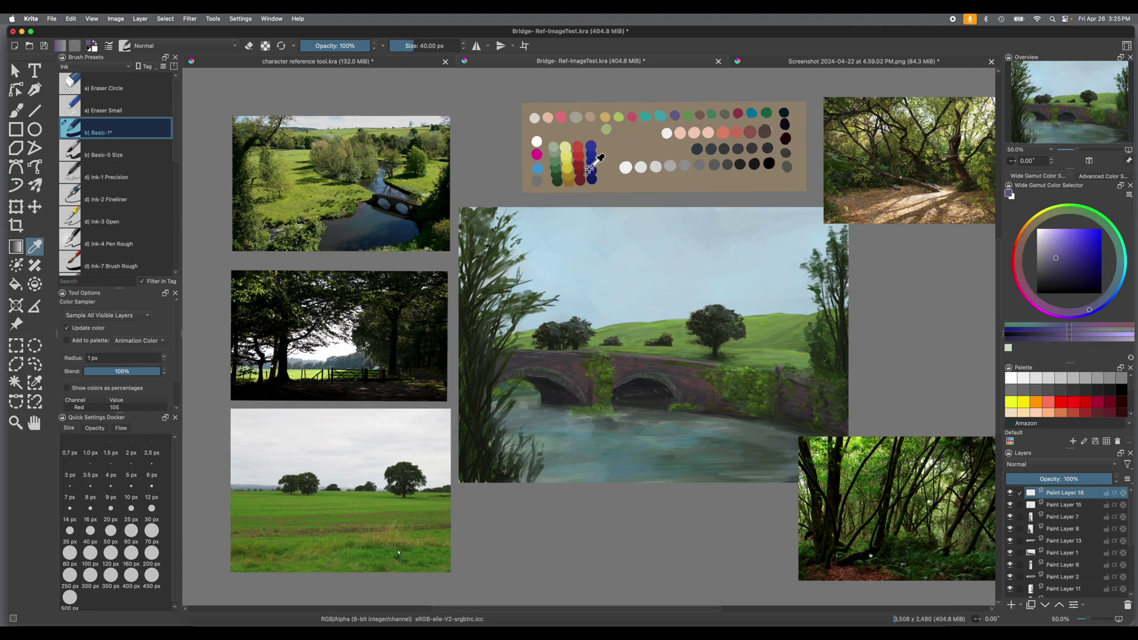
click(591, 168)
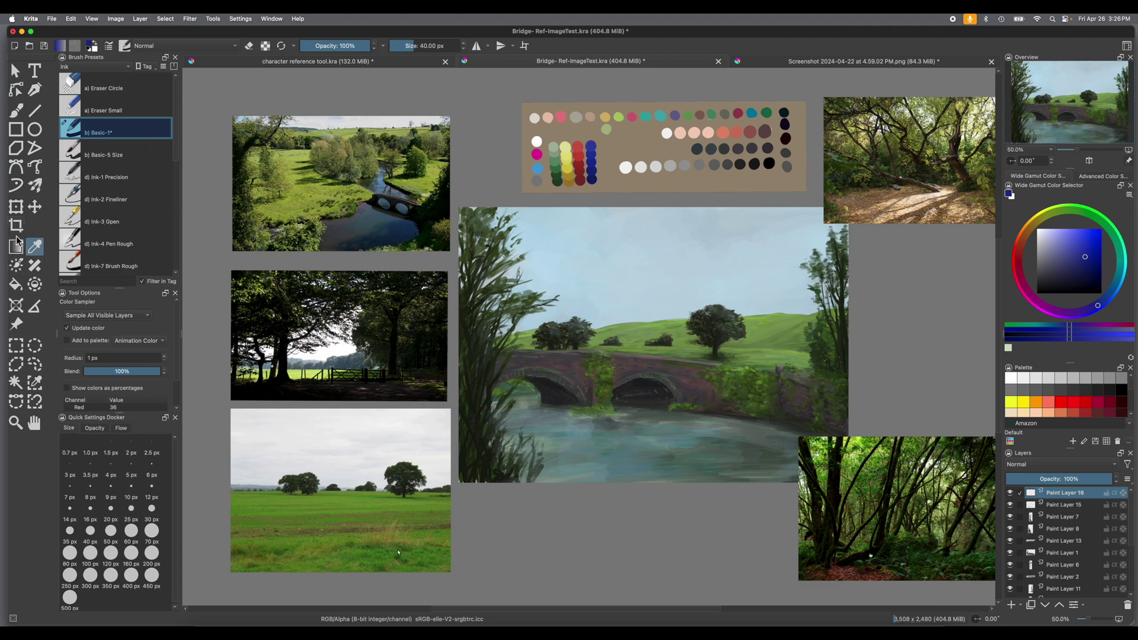
- With Keep aspect ratio off, squeeze the river valley reference to a narrower width, and undo the resize
click(16, 325)
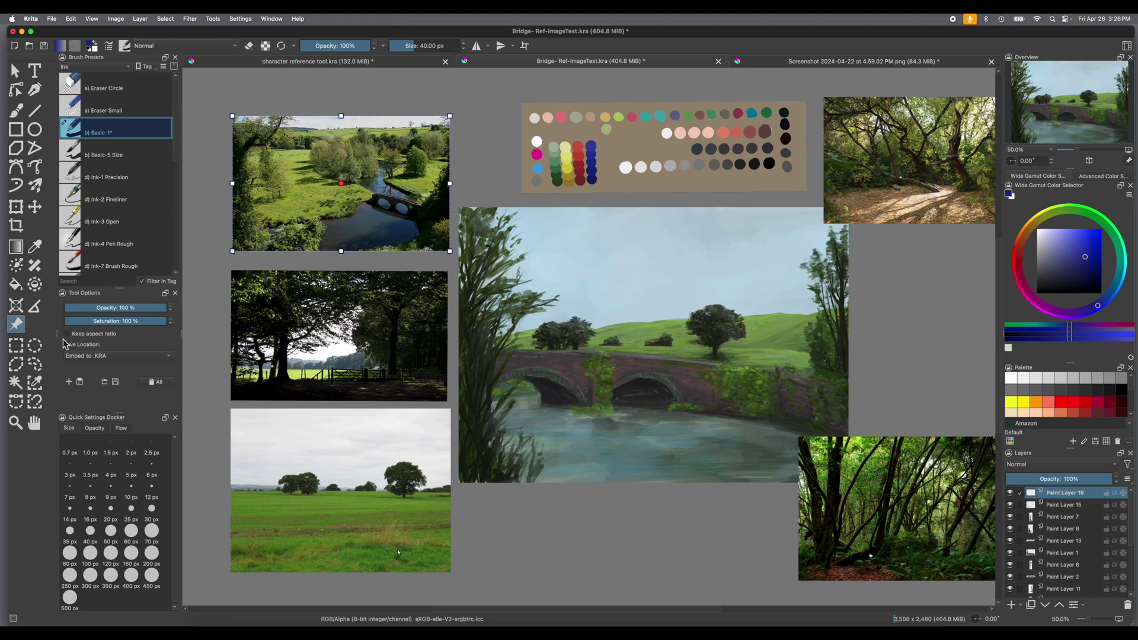
drag(233, 253, 321, 245)
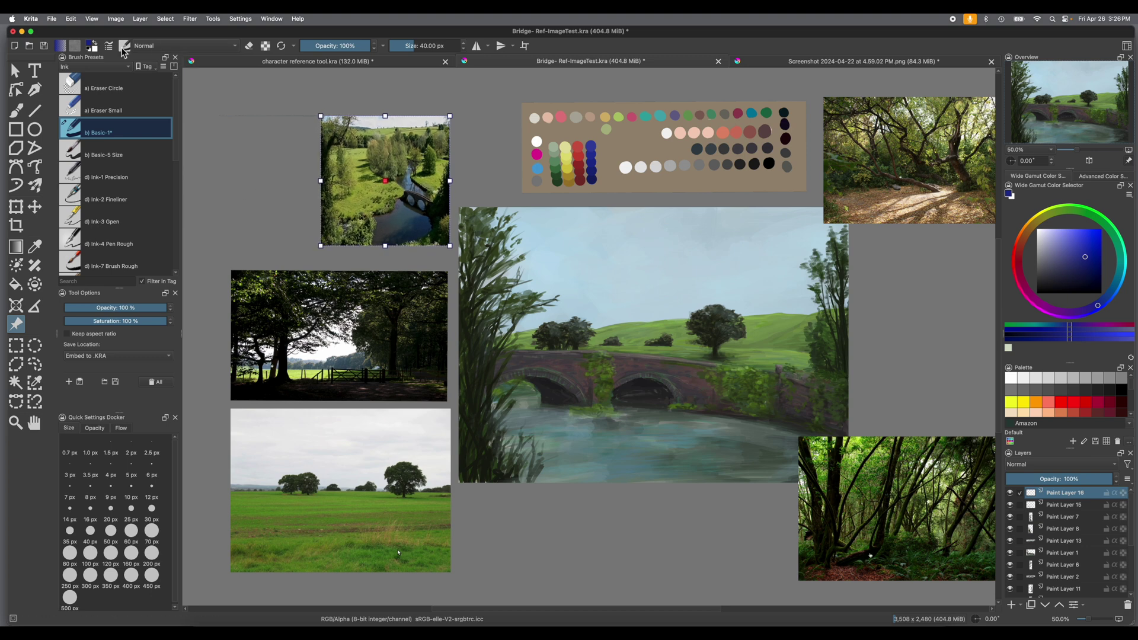
click(72, 19)
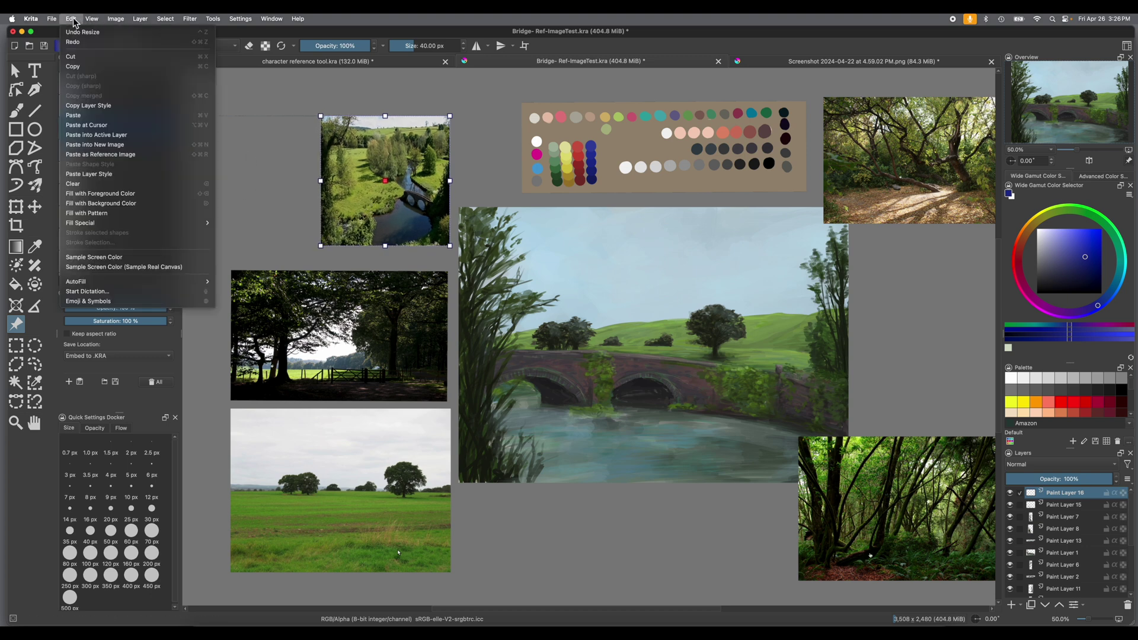
click(80, 32)
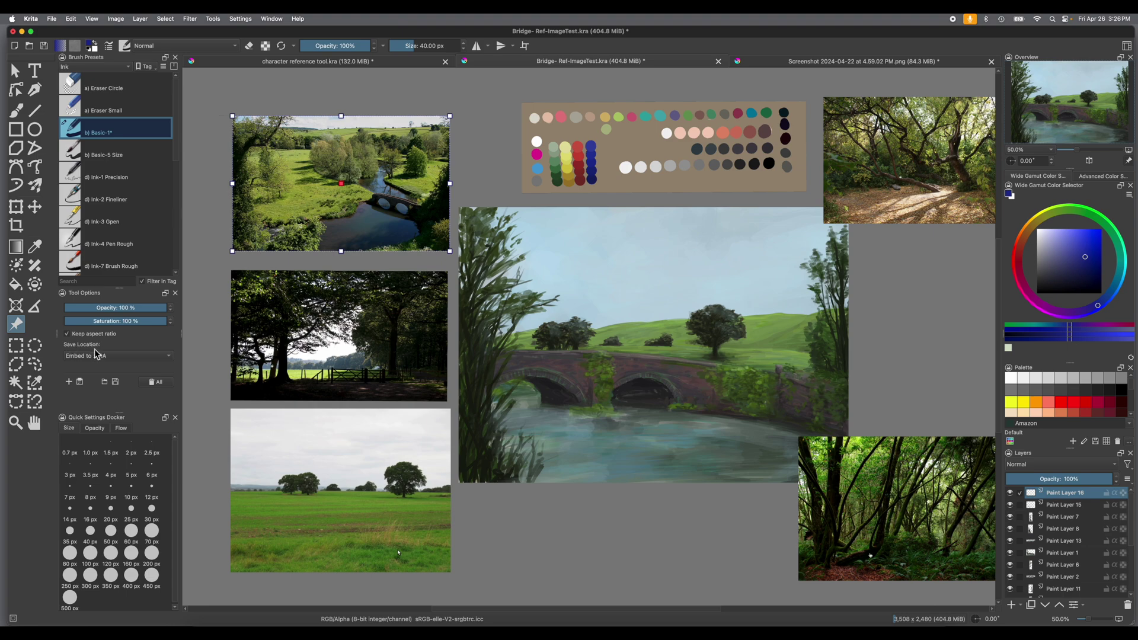
- Review the Embed to .KRA and Link to Image save locations for the selected references in the bridge file and character reference tool.kra
click(145, 362)
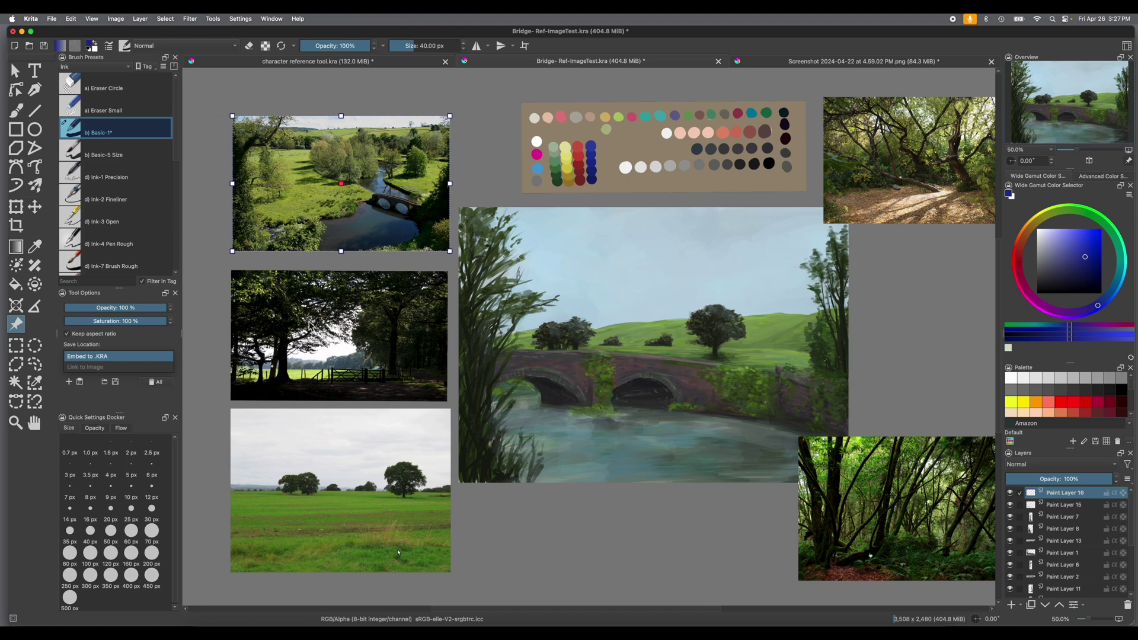
click(409, 62)
click(409, 63)
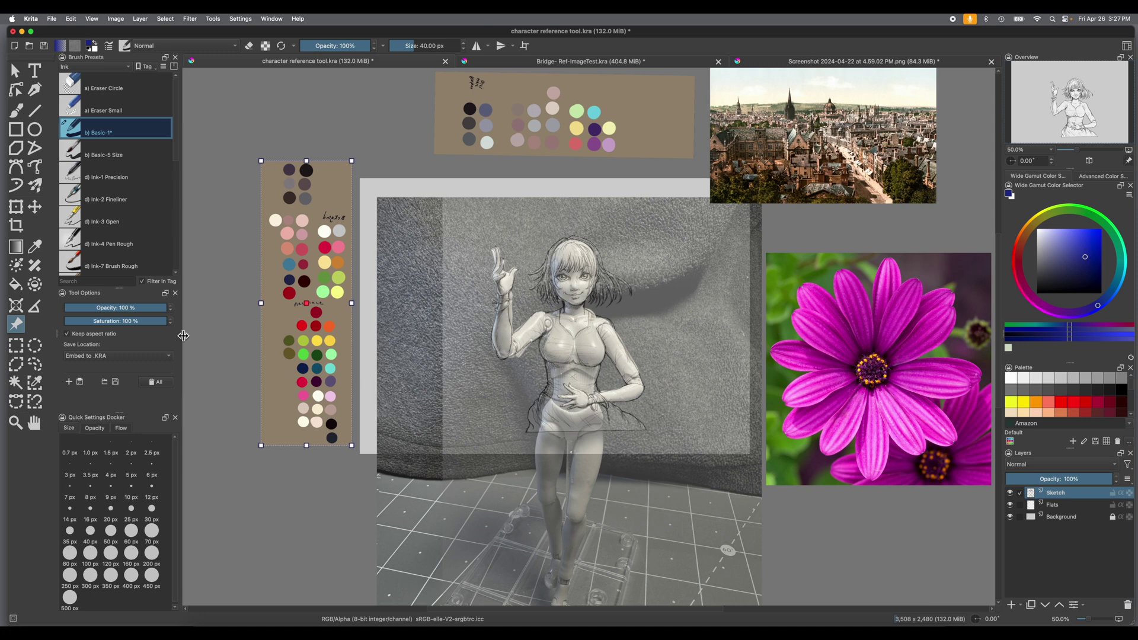
click(155, 359)
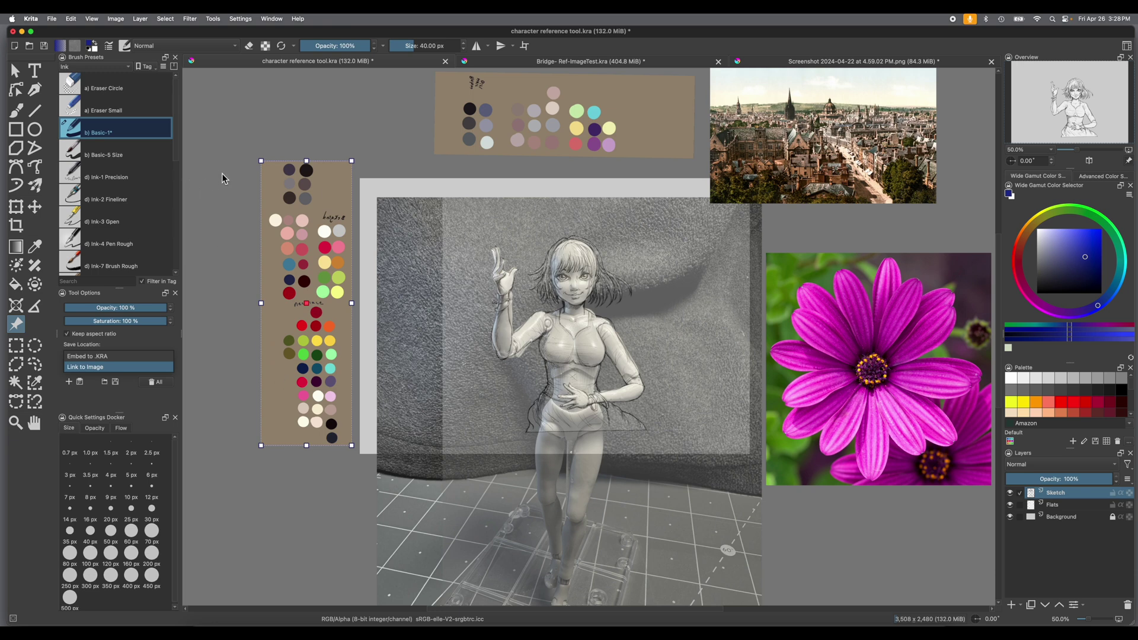
click(357, 118)
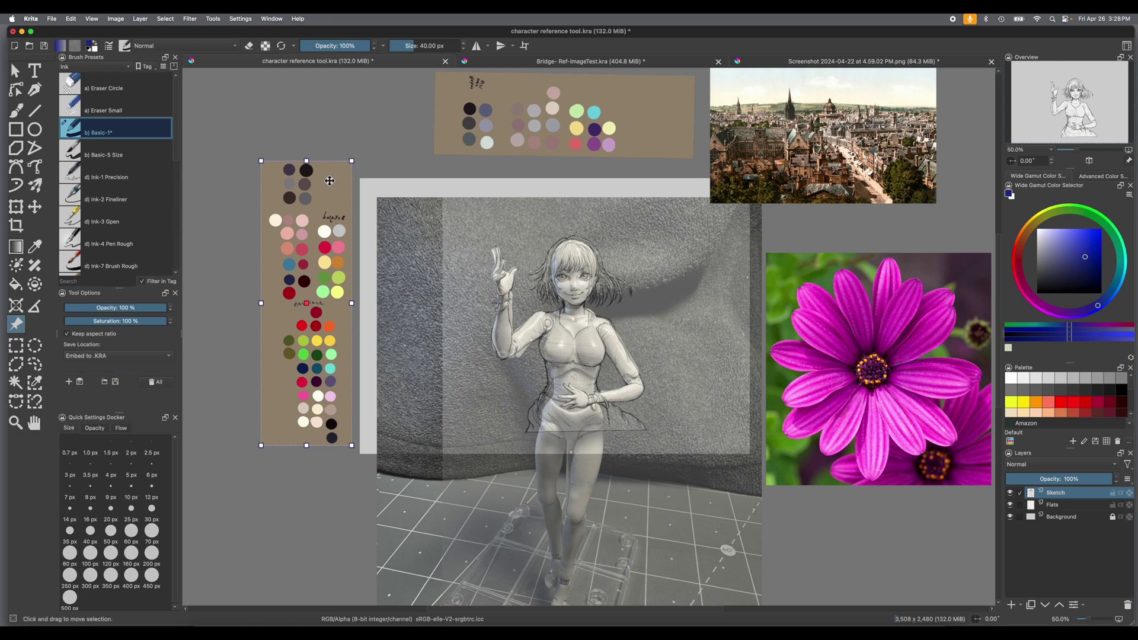
- Move the vertical palette reference slightly farther from the canvas and rotate it 90° counterclockwise
drag(306, 214, 281, 219)
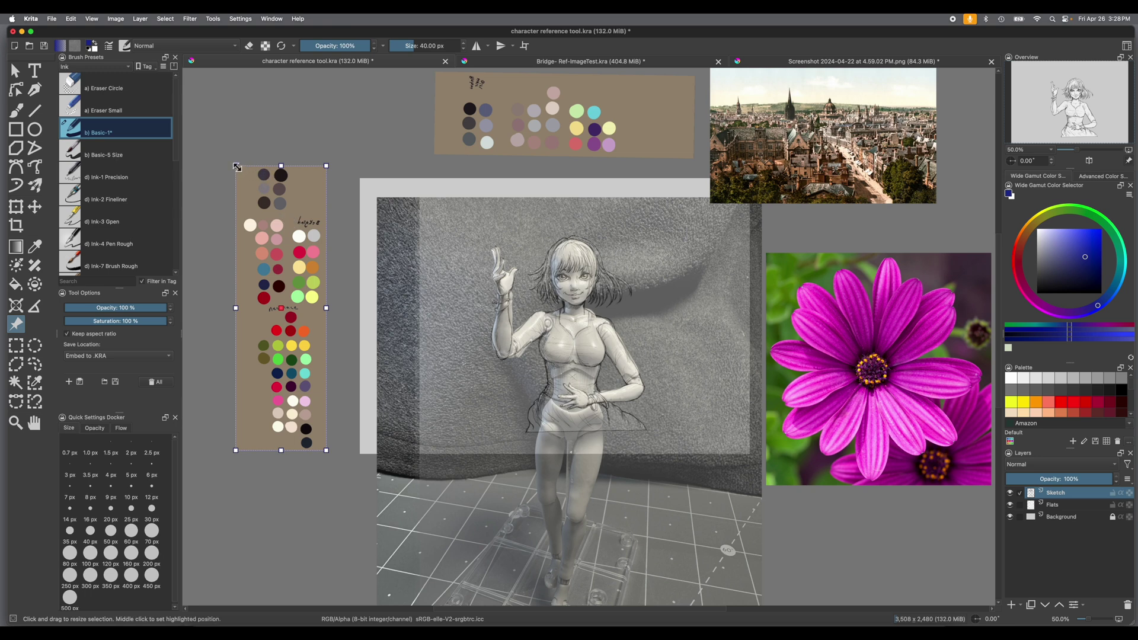
mouse_move(237, 168)
mouse_down()
mouse_move(247, 196)
mouse_move(226, 136)
mouse_move(247, 183)
mouse_move(236, 166)
mouse_up()
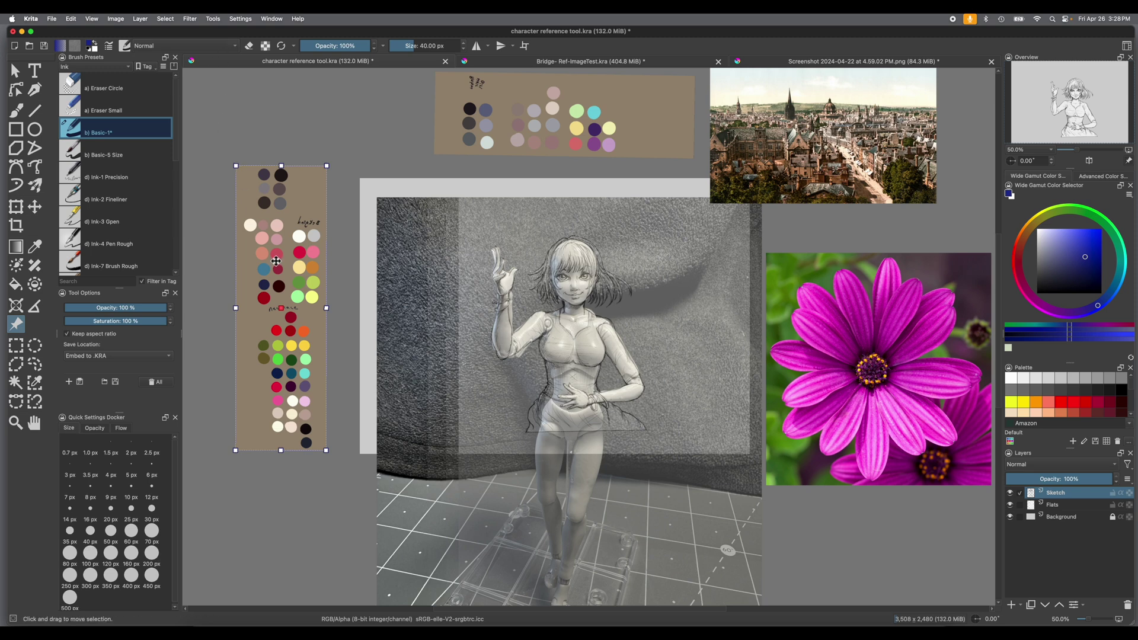
right_click(276, 260)
mouse_move(299, 271)
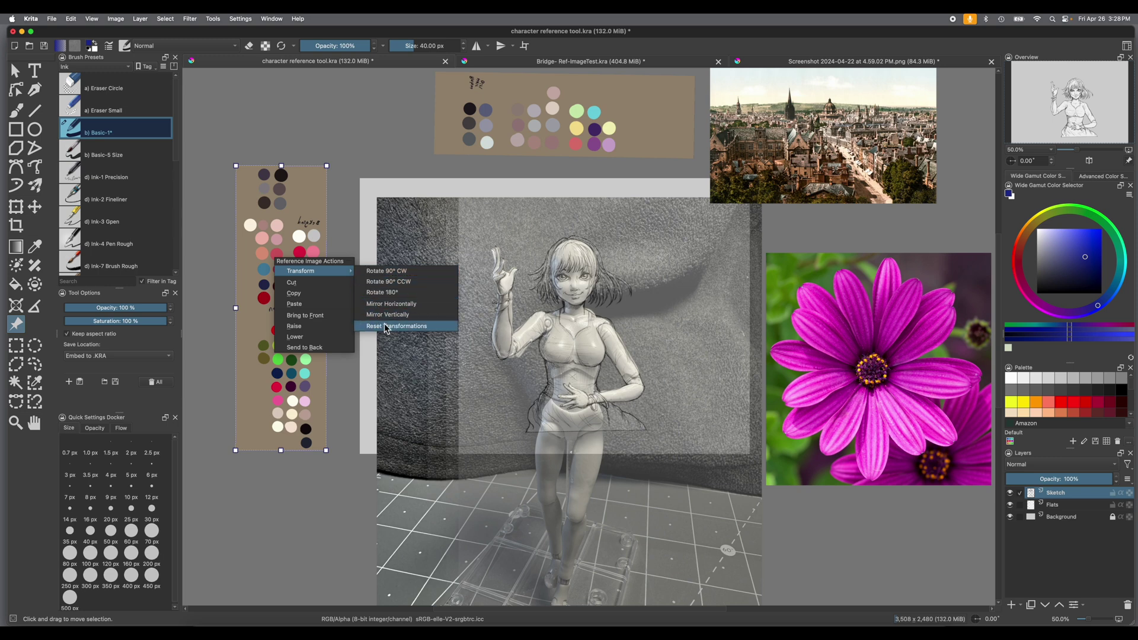
click(380, 285)
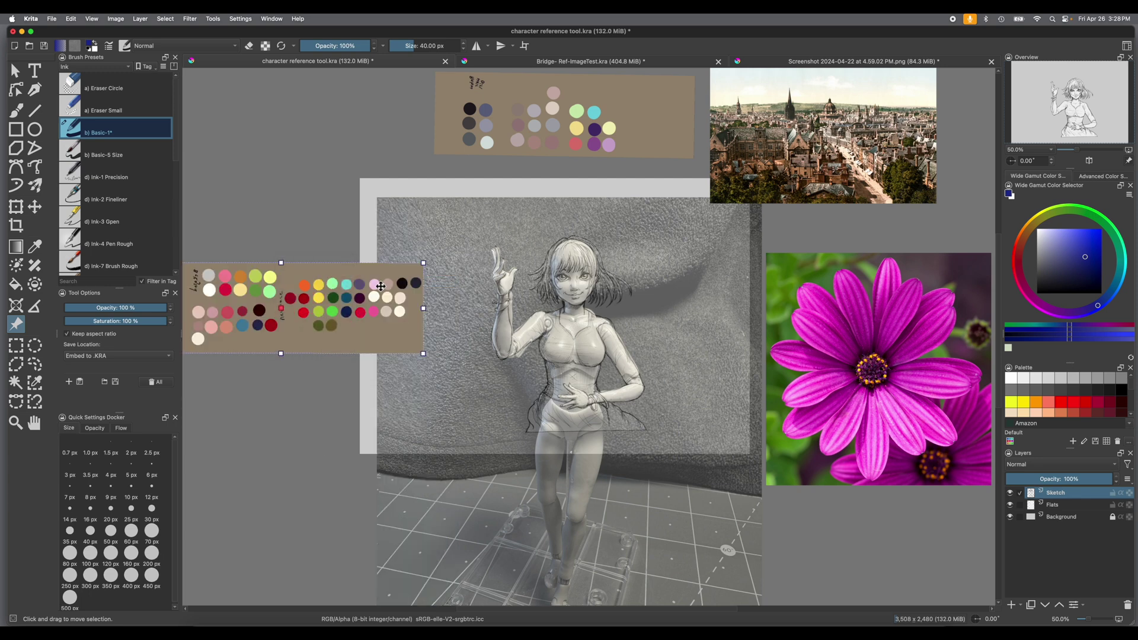
- Send the rotated palette reference to the back, and move and turn it so it stands upside down beside the canvas
right_click(353, 299)
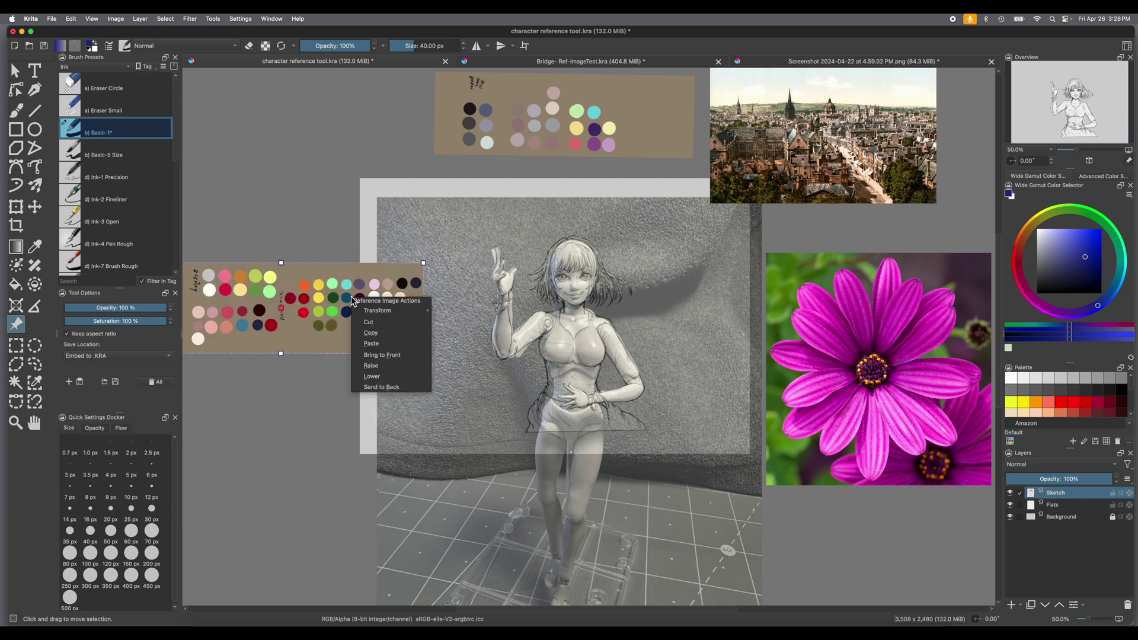
mouse_move(371, 311)
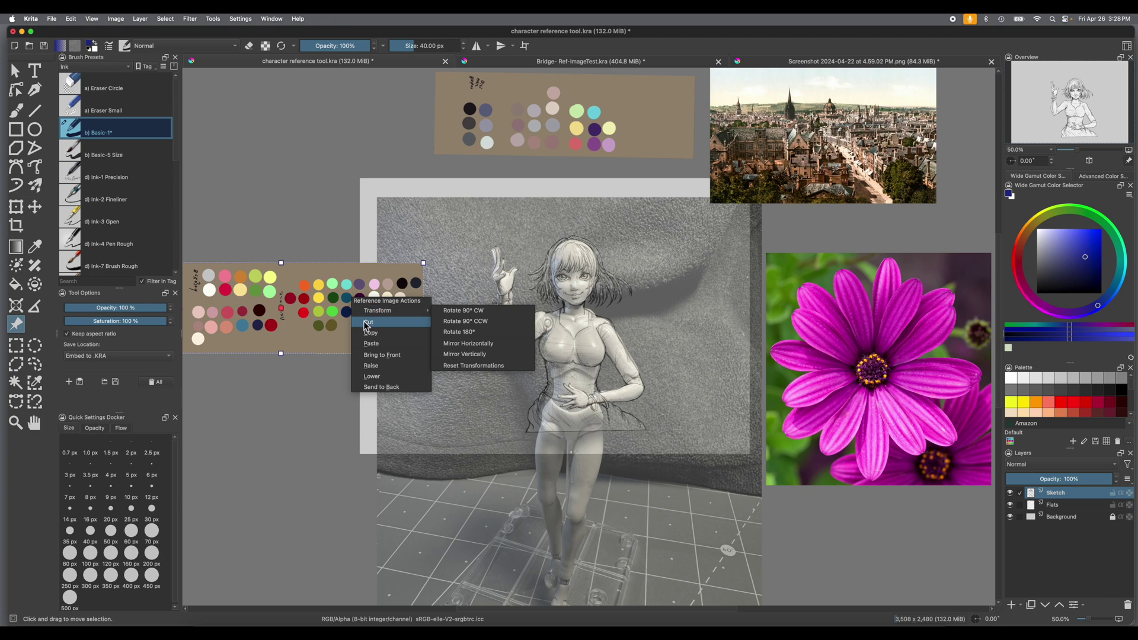
click(375, 389)
drag(275, 343, 247, 197)
drag(397, 117, 293, 223)
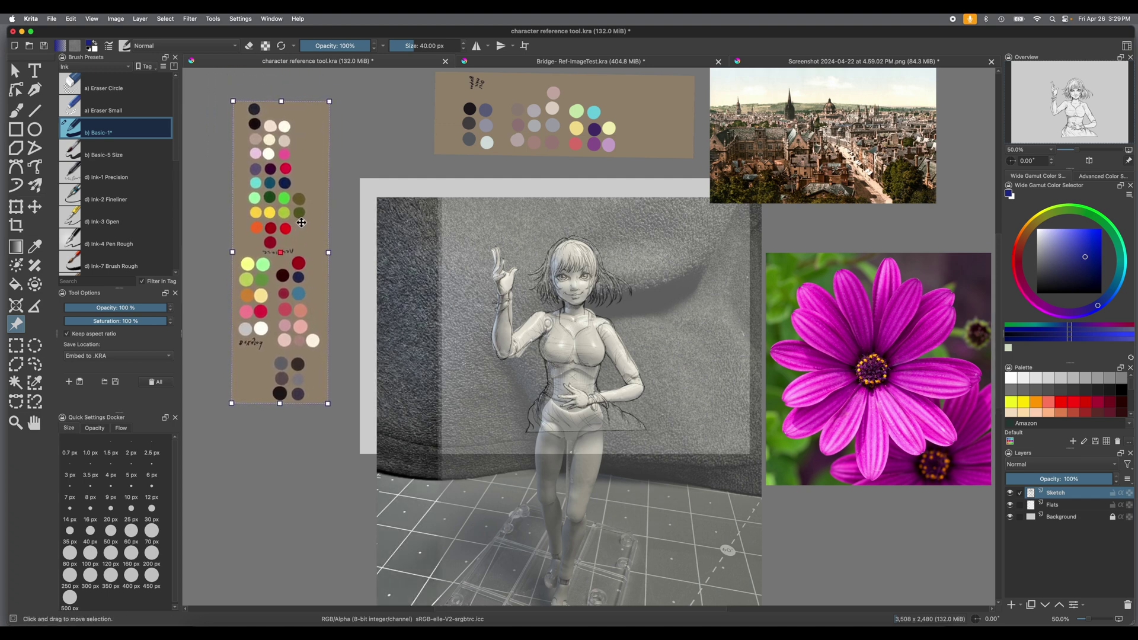
- Select the horizontal palette reference above the canvas and nudge its position slightly
mouse_move(567, 97)
mouse_down()
mouse_move(597, 98)
mouse_move(570, 104)
mouse_up()
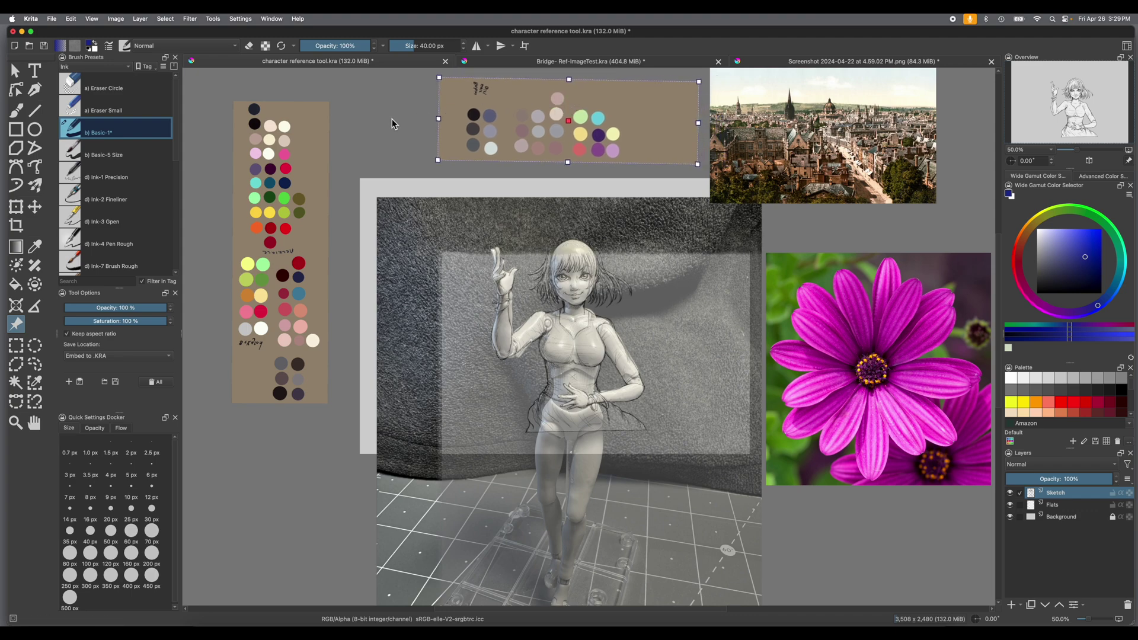
scroll(390, 122, down, 1)
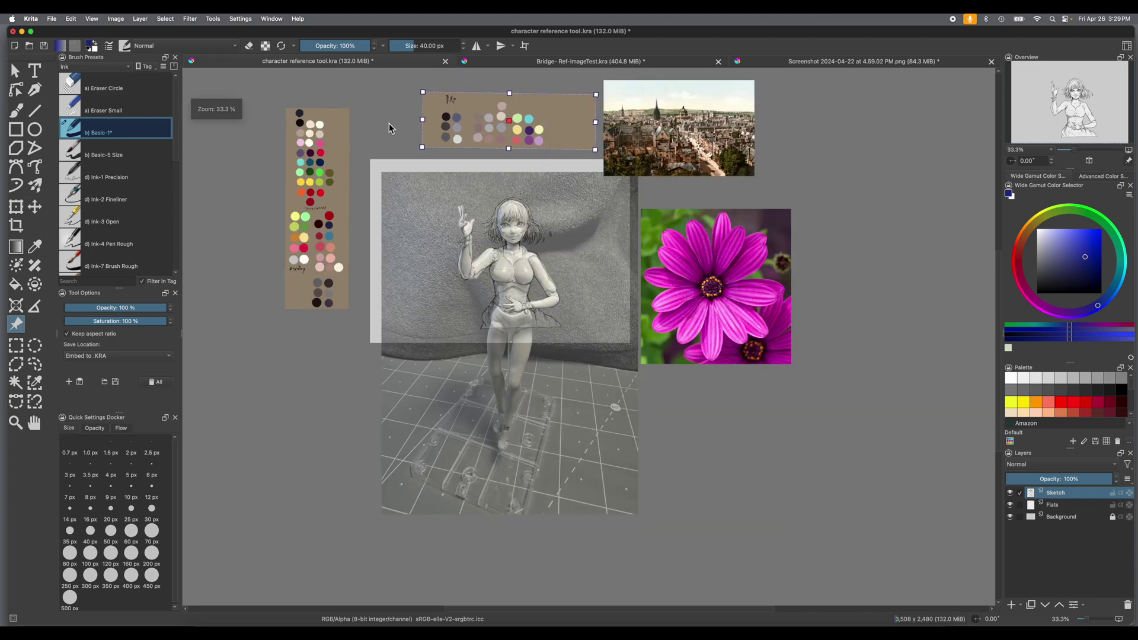
scroll(386, 123, up, 1)
scroll(387, 122, up, 1)
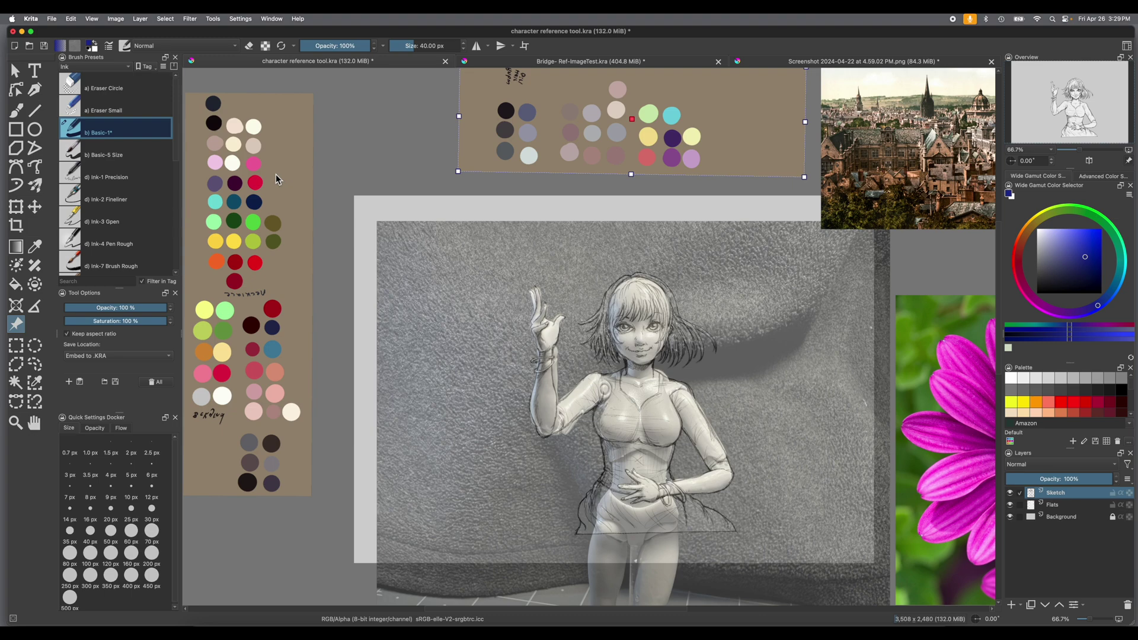
drag(475, 129, 473, 129)
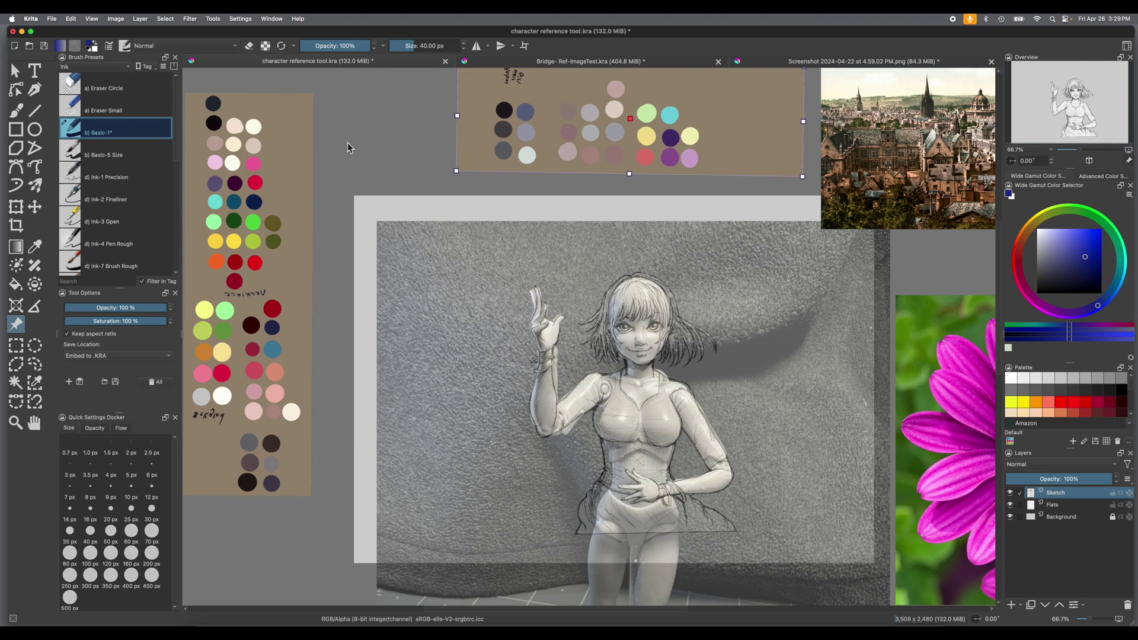
- Select both palette references together, shift them slightly as a group, and deselect them
shift+click(292, 147)
shift+click(293, 147)
click(293, 147)
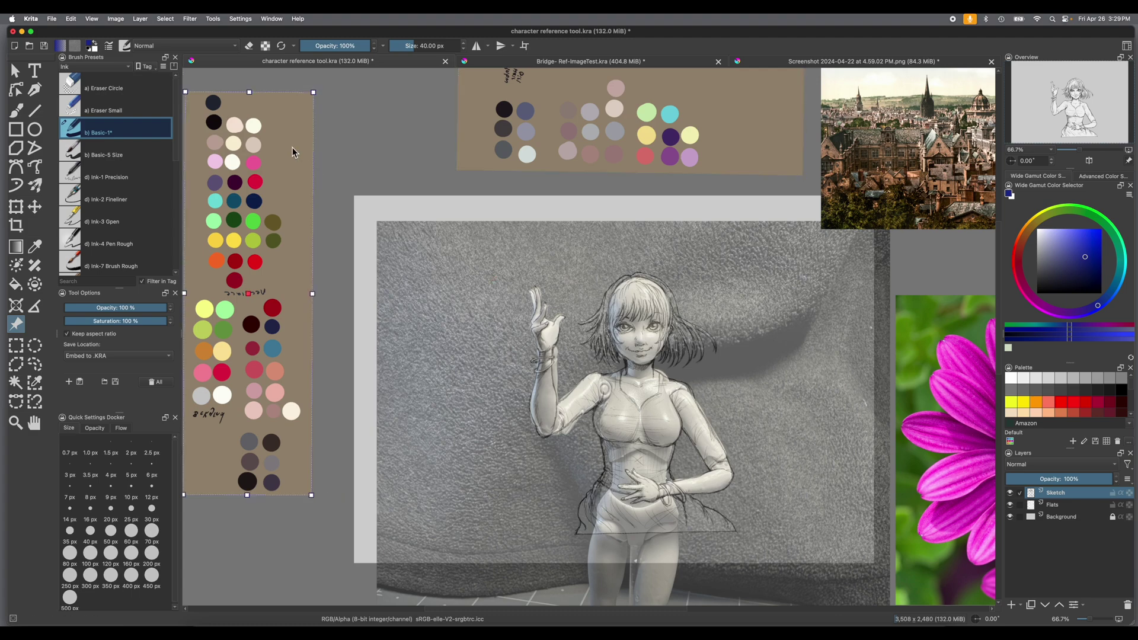
shift+click(475, 126)
mouse_move(475, 126)
mouse_down()
mouse_move(470, 153)
mouse_move(480, 135)
mouse_up()
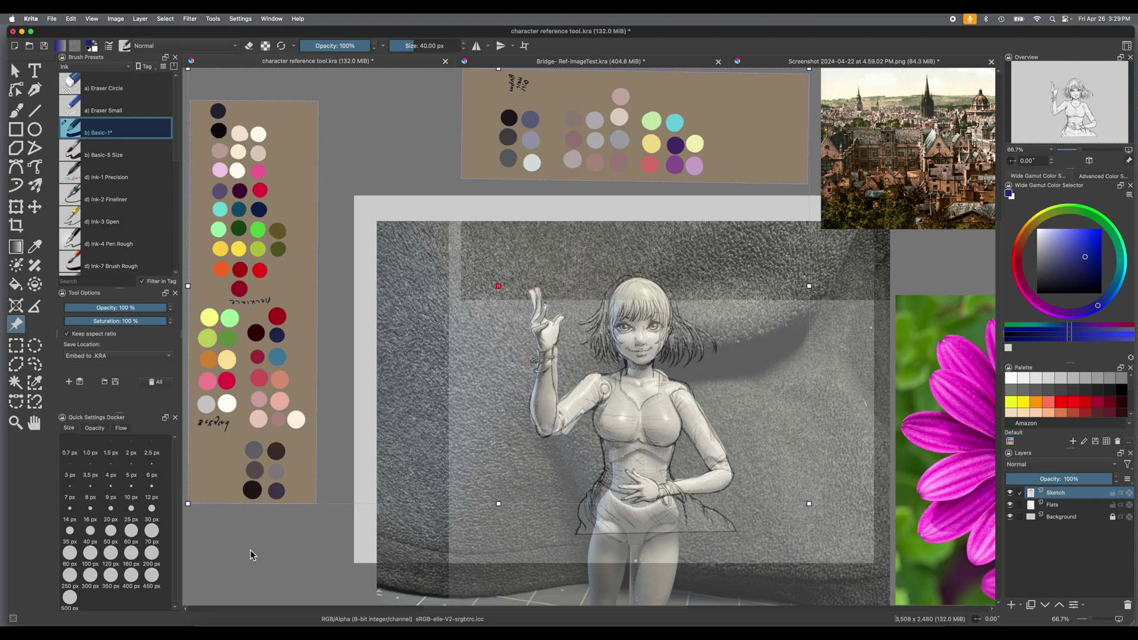
scroll(250, 550, down, 1)
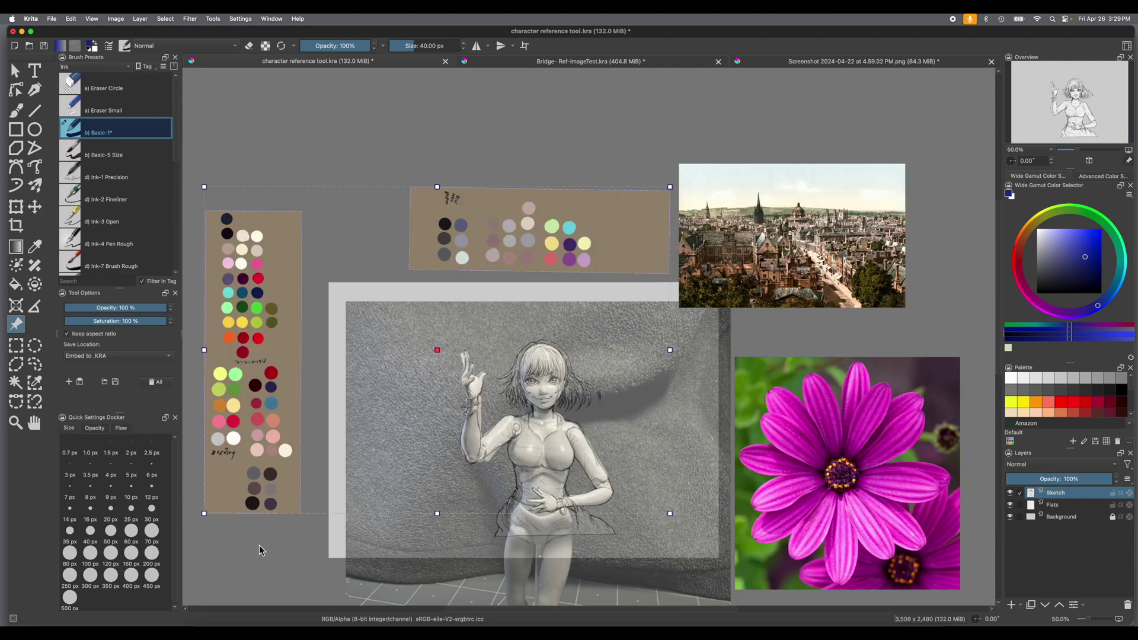
click(260, 541)
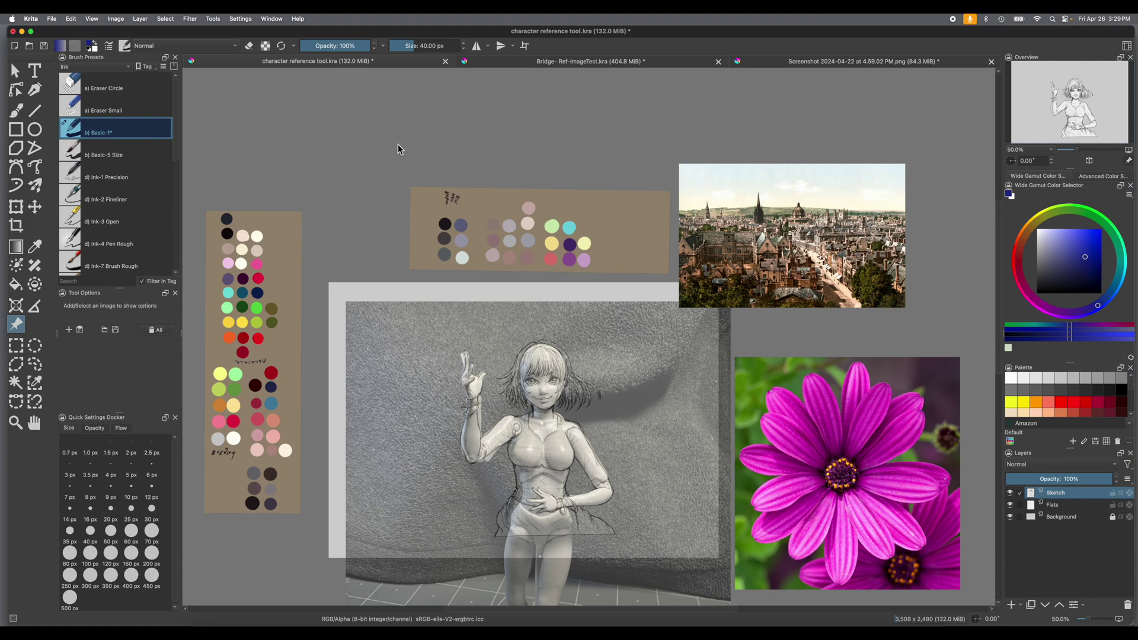
- Inspect the sketch's face, arms and torso over the mannequin reference at 100 % zoom
scroll(477, 196, up, 1)
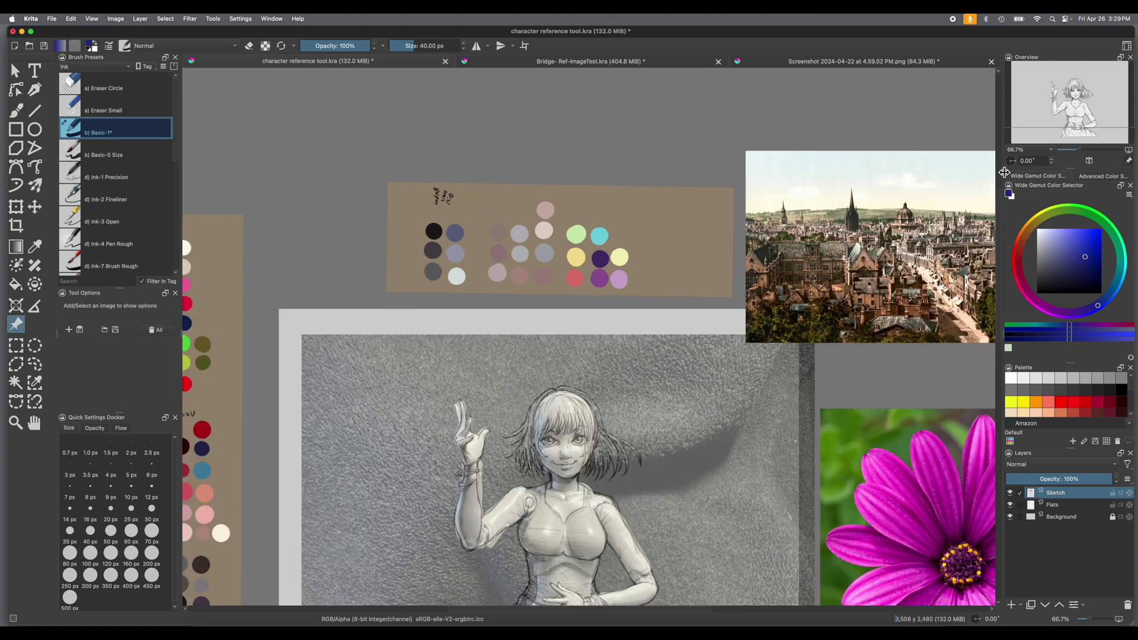
drag(630, 377, 617, 275)
scroll(617, 274, down, 2)
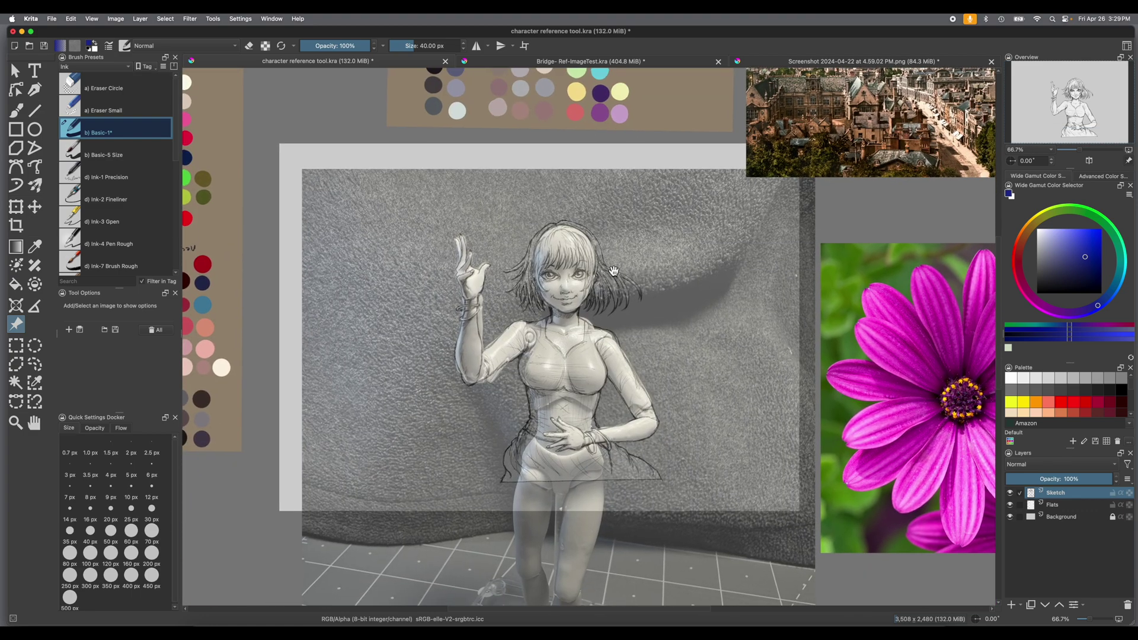
scroll(600, 282, up, 2)
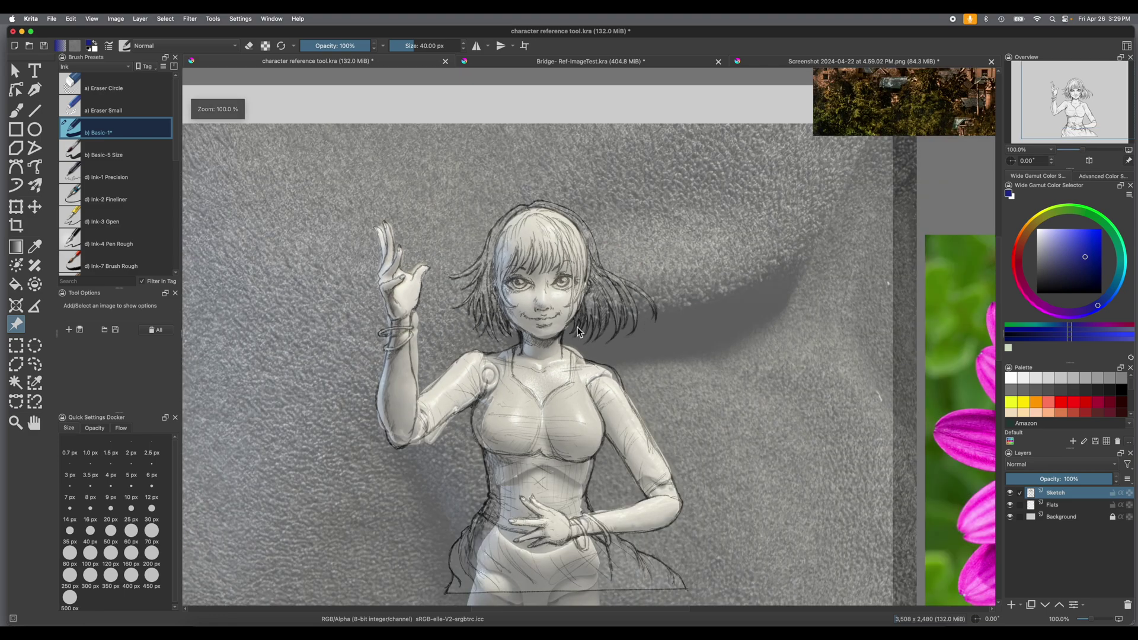
drag(578, 331, 610, 317)
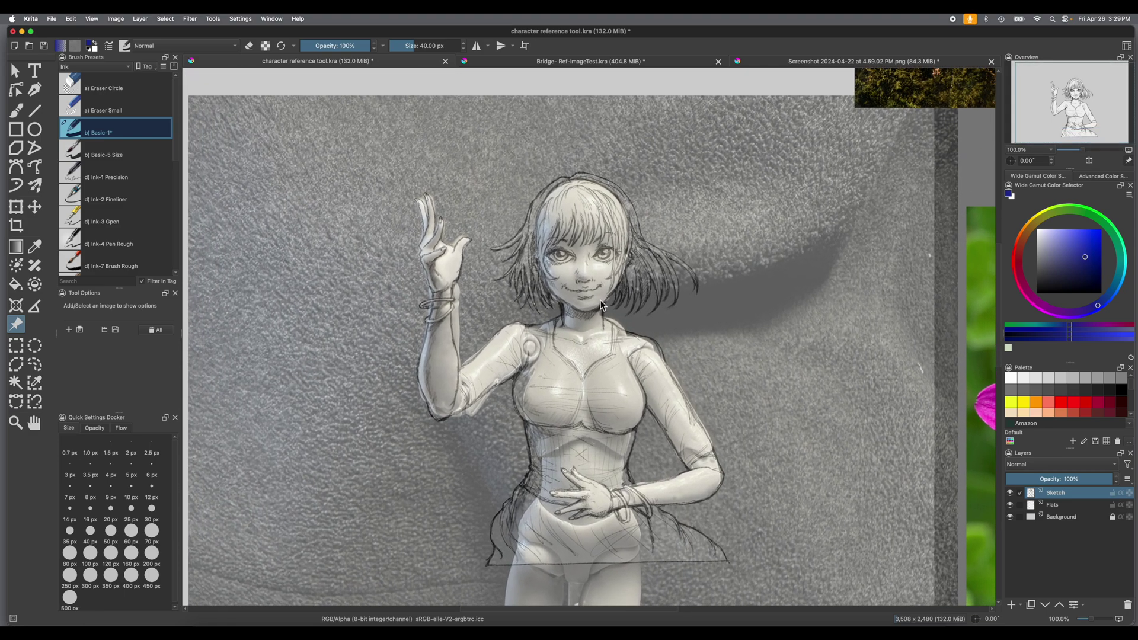